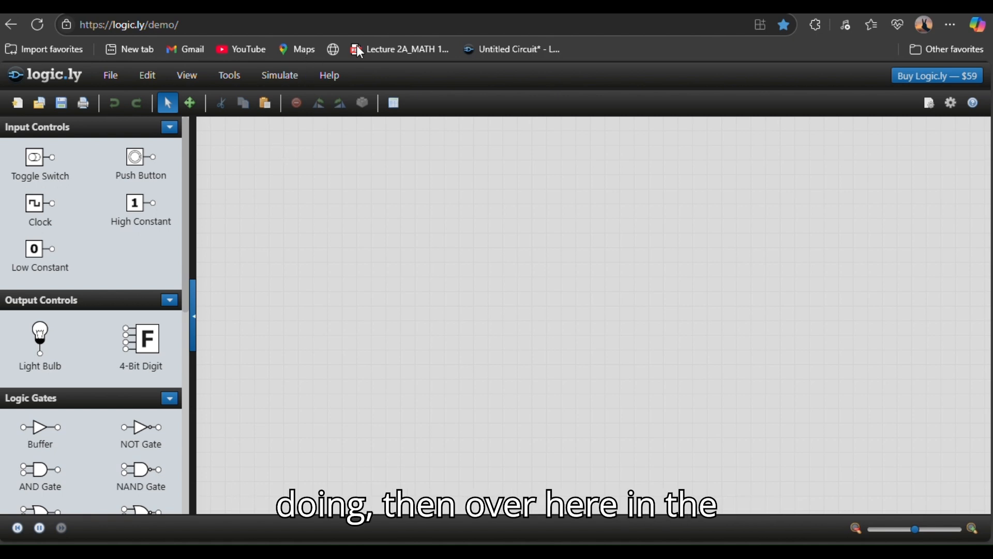
Step: Search the web for "logic.ly simulator" in a new tab, open the Logic.ly demo and dismiss its welcome dialog
left_click(413, 11)
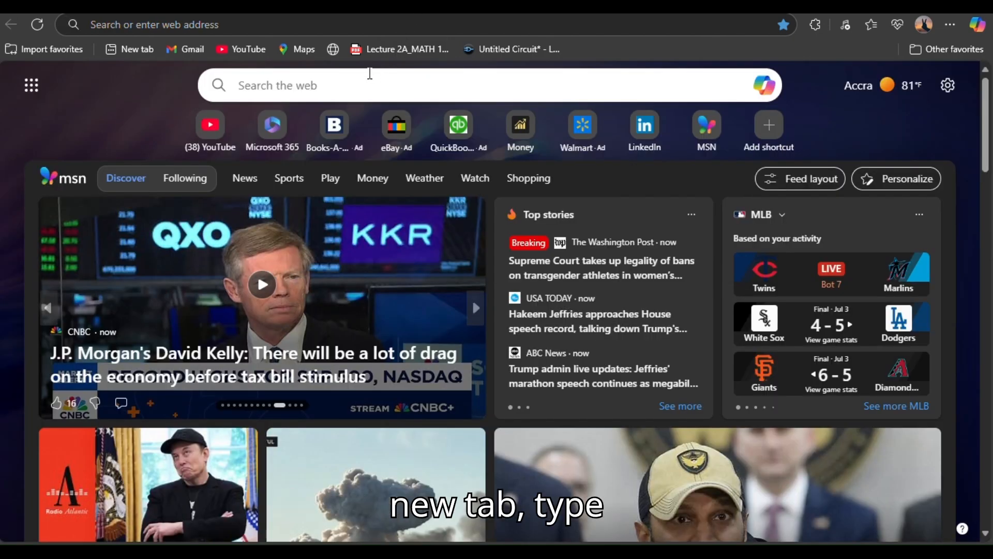
left_click(356, 83)
type("logic.ly simulator")
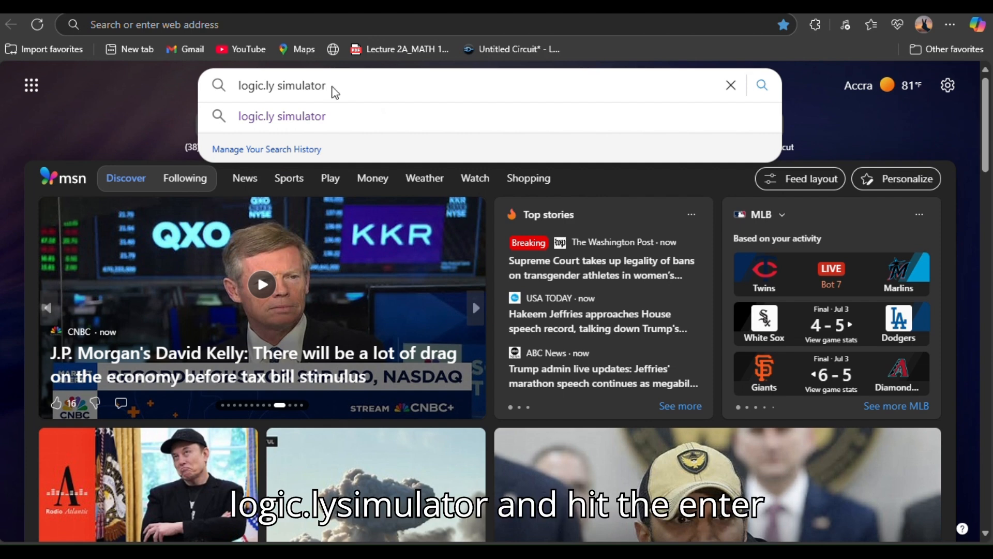
key("Return")
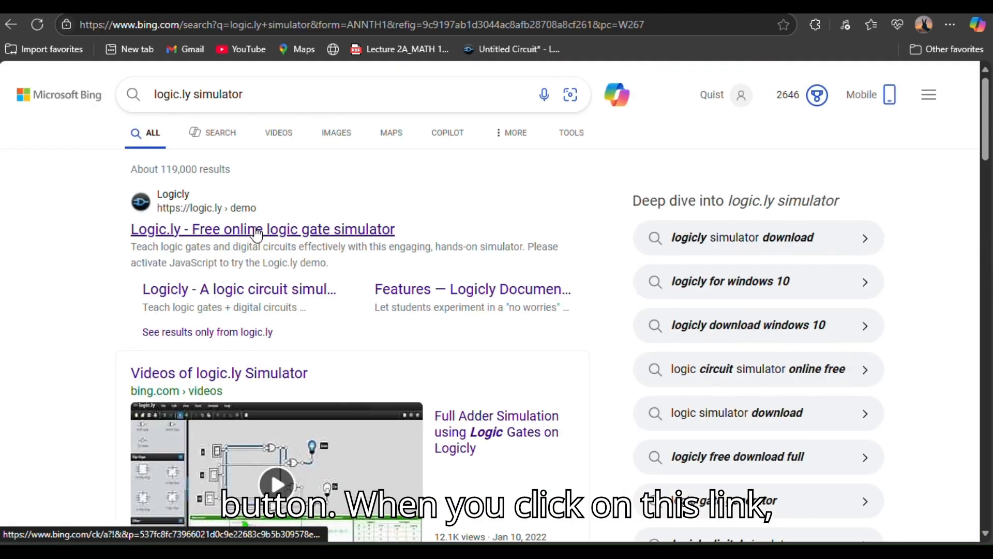
left_click(255, 233)
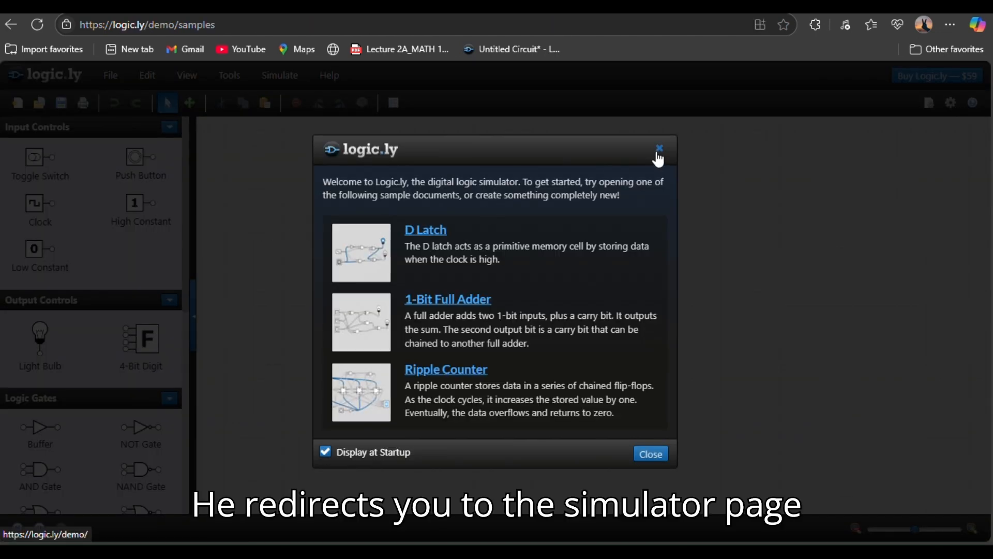
left_click(661, 151)
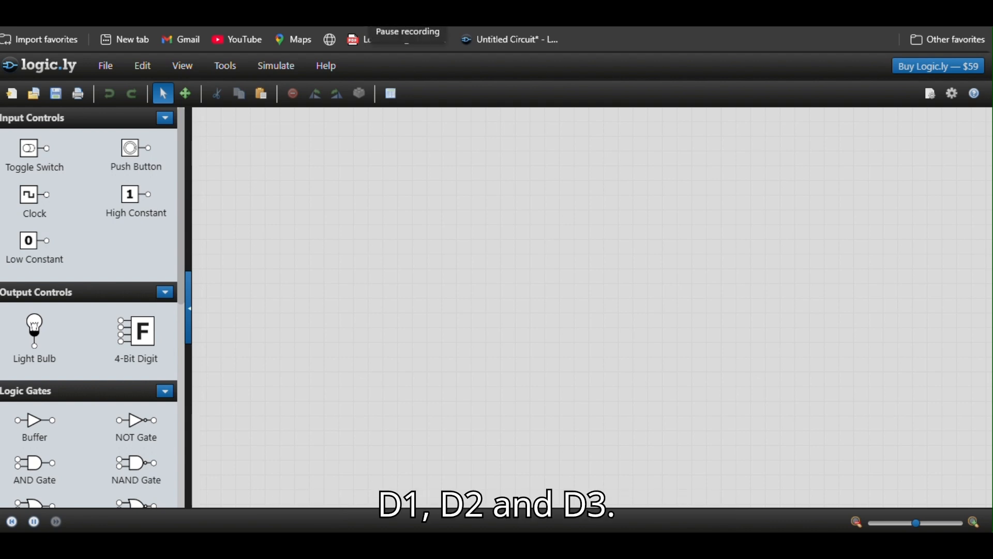
Step: Place four toggle switches on the canvas, one below another in a vertical column
left_click_drag(30, 148, 366, 183)
left_click_drag(50, 171, 382, 257)
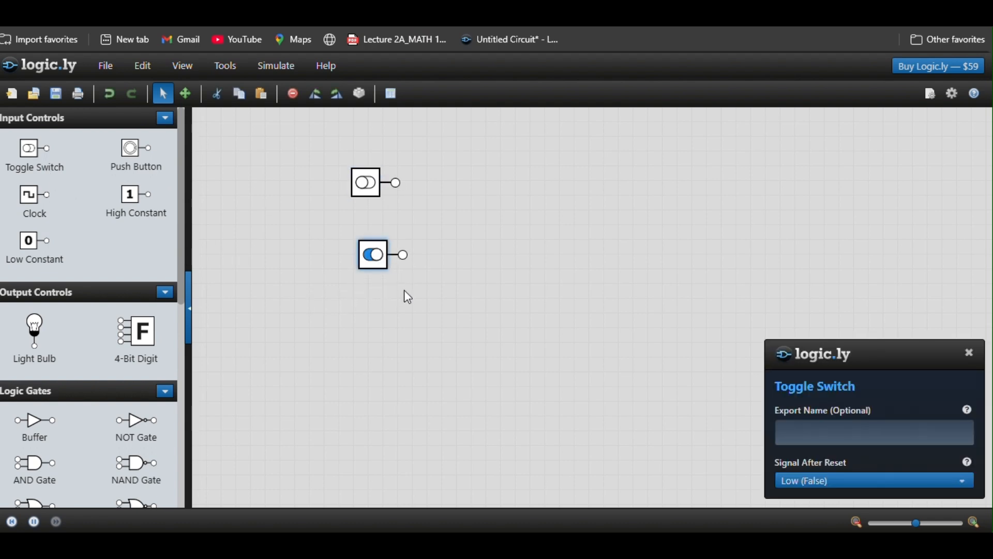
left_click(376, 263)
key("ctrl+c")
key("ctrl+v")
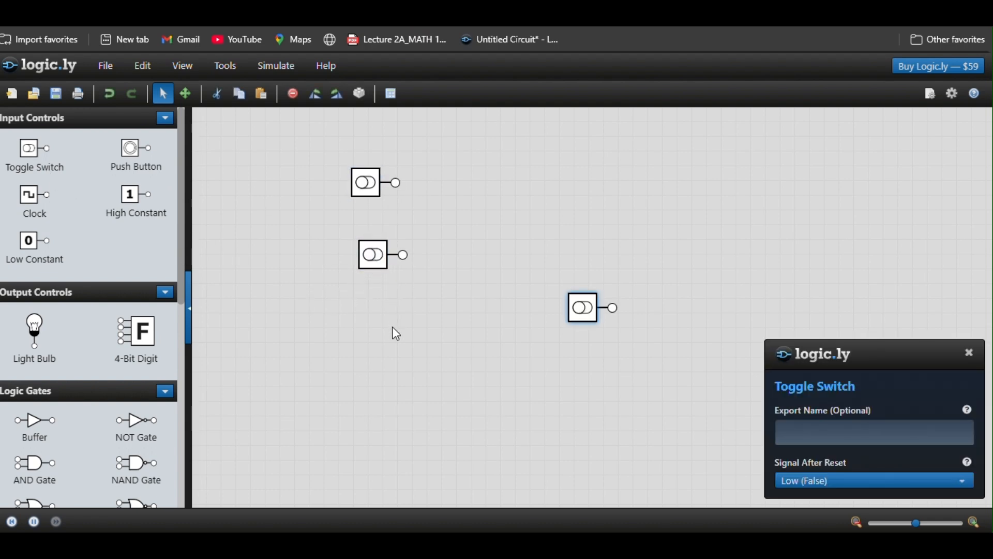
left_click(406, 361)
left_click_drag(572, 316, 348, 446)
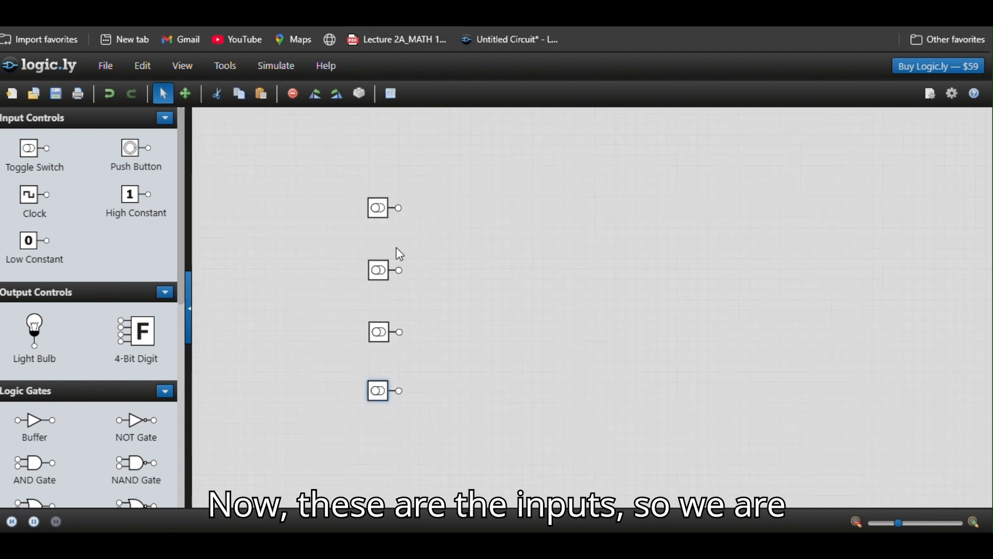
Step: Place a text label beside each of the four toggle switches
scroll(129, 358, "down", 10)
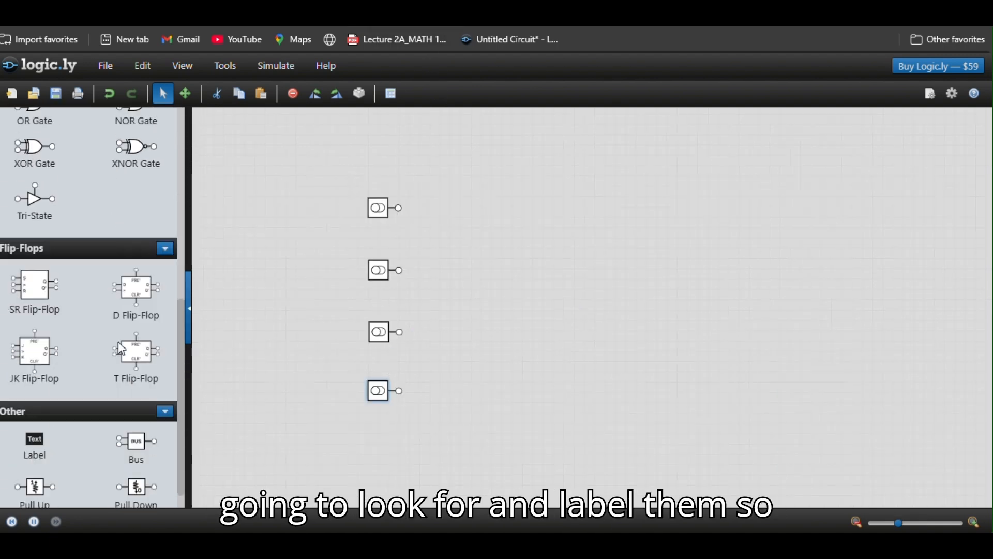
left_click_drag(34, 428, 346, 211)
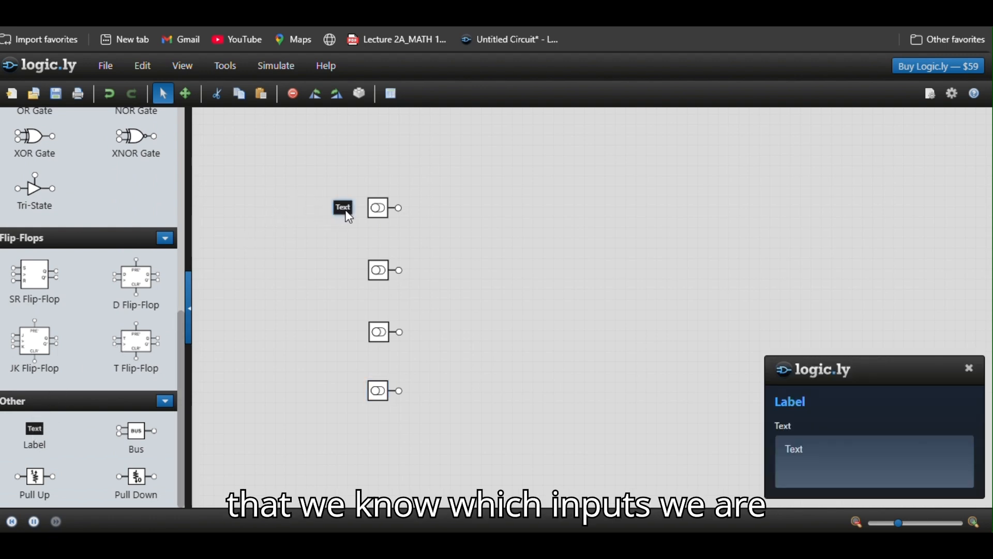
left_click_drag(36, 431, 340, 271)
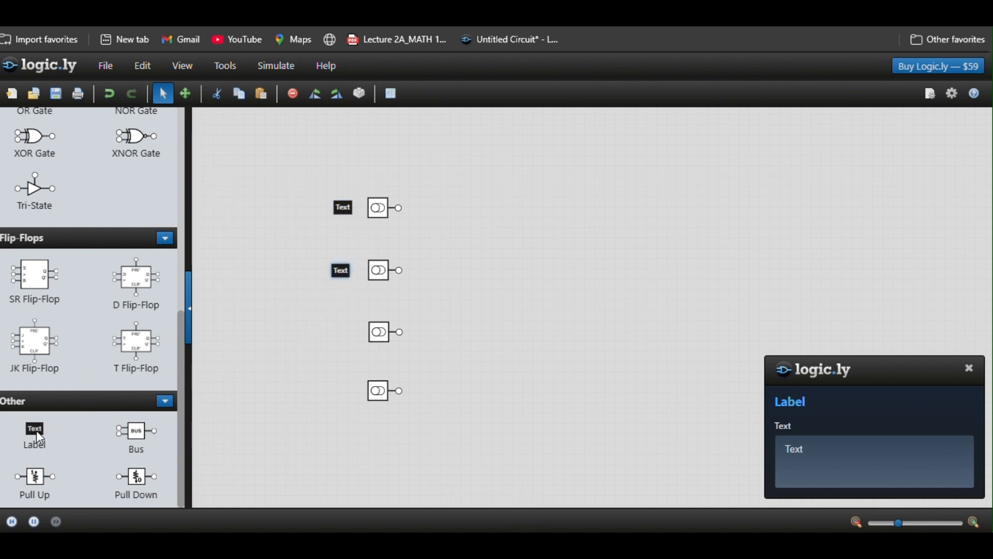
left_click_drag(35, 430, 343, 338)
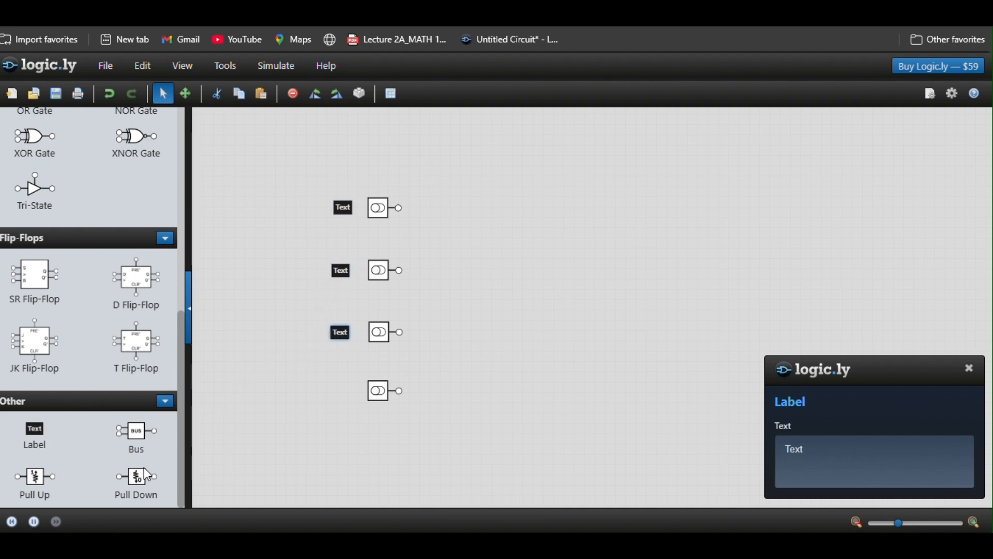
left_click_drag(296, 396, 340, 394)
Step: Set the text of the label beside the topmost switch to D0
left_click(334, 206)
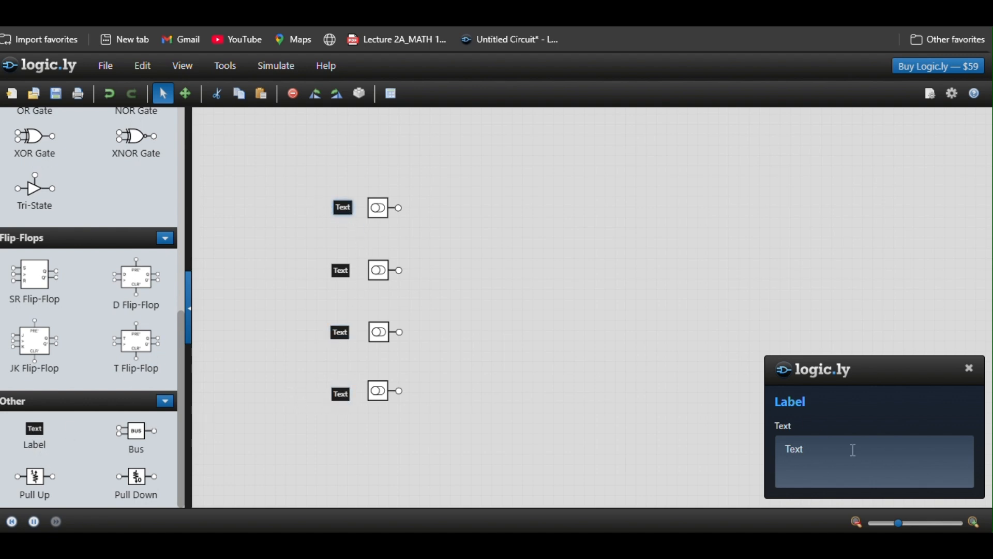
left_click_drag(814, 450, 760, 472)
key("BackSpace")
type("D0")
Step: Set the text of the label beside the second switch to D1
left_click(348, 275)
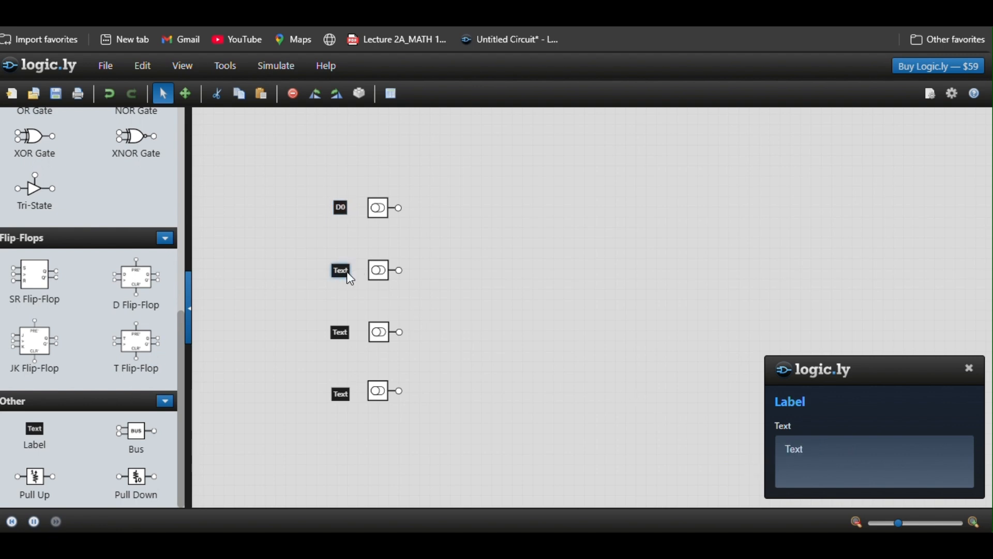
double_click(846, 461)
type("d1")
key("BackSpace")
key("BackSpace")
type("D1")
Step: Set the text of the label beside the third switch to D2
left_click(345, 338)
left_click(899, 462)
type("A")
key("ctrl+a")
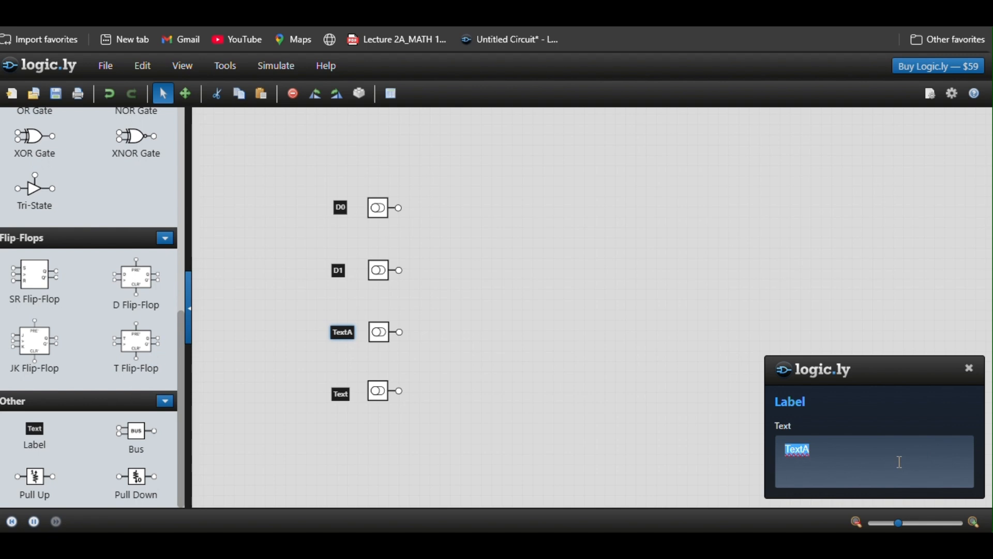
type("D2")
Step: Set the text of the label beside the lowest switch to D3
left_click(347, 397)
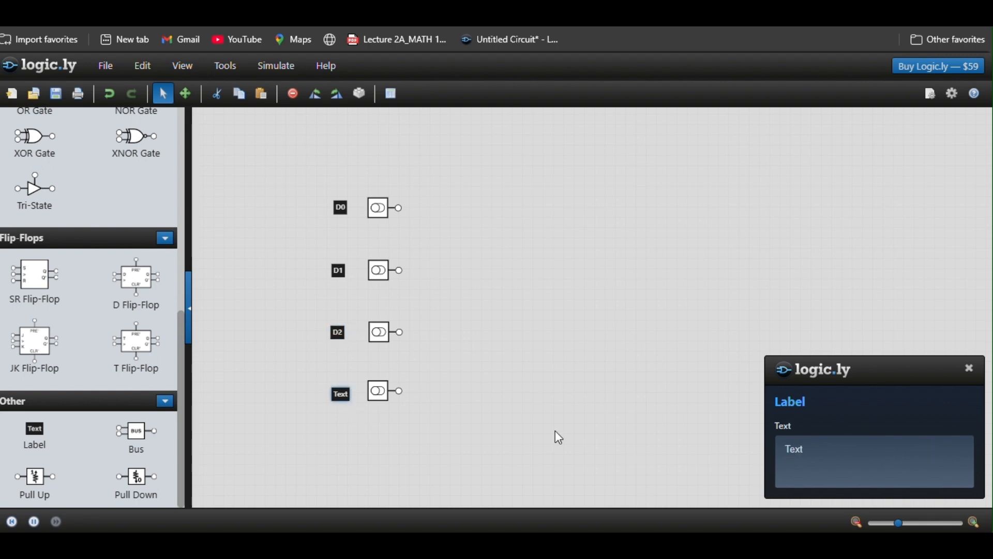
left_click(880, 465)
key("ctrl+a")
type("D3")
left_click(321, 239)
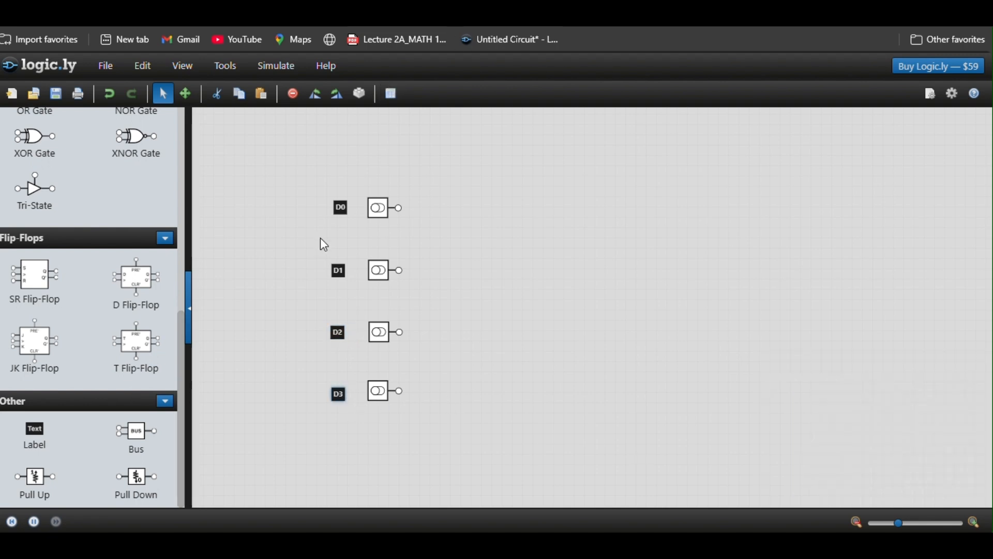
Step: Move the D0 to D3 labels closer to their toggle switches and line them up in a column
scroll(321, 239, "up", 2)
left_click(363, 194)
left_click(348, 286)
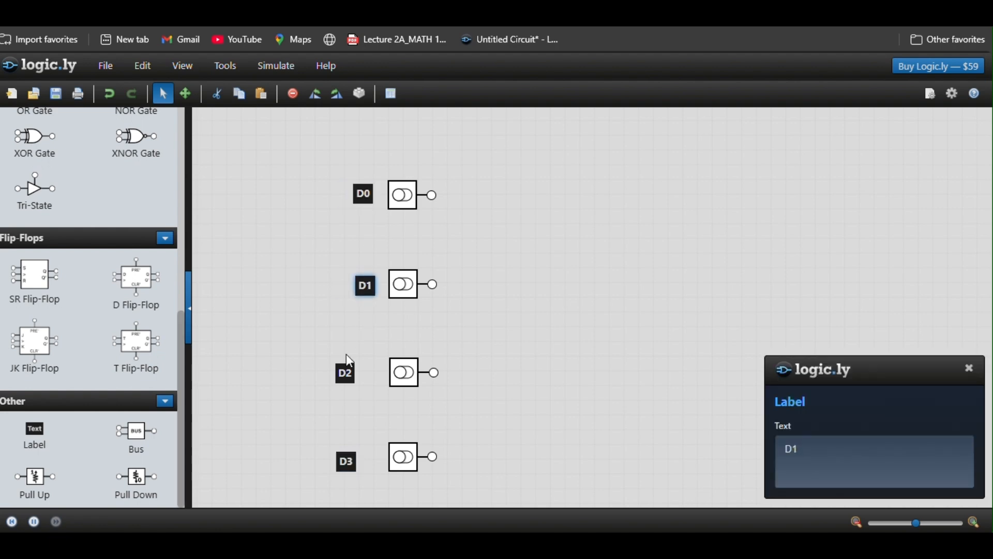
left_click_drag(347, 370, 368, 383)
left_click_drag(350, 464, 366, 464)
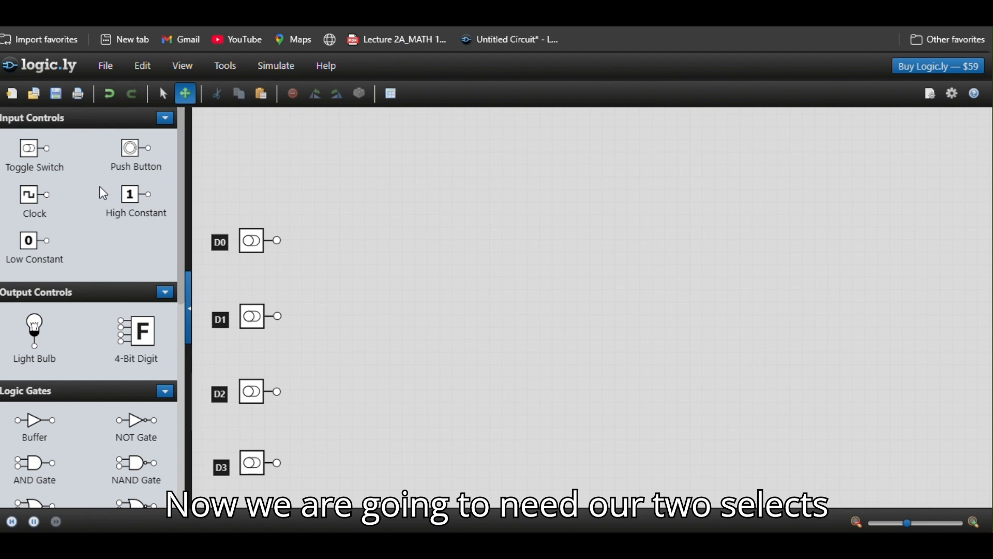
Step: Add two more toggle switches side by side, above and to the right of the D0 switch
left_click_drag(32, 152, 442, 151)
left_click_drag(34, 155, 545, 154)
left_click(969, 352)
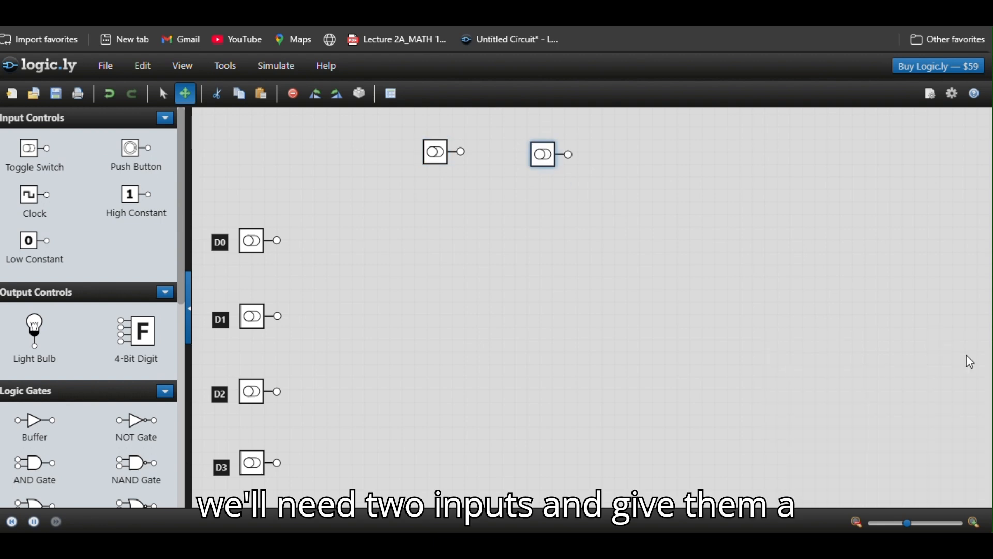
Step: Place a text label above each of the two new toggle switches
scroll(54, 363, "down", 6)
left_click_drag(34, 473, 434, 127)
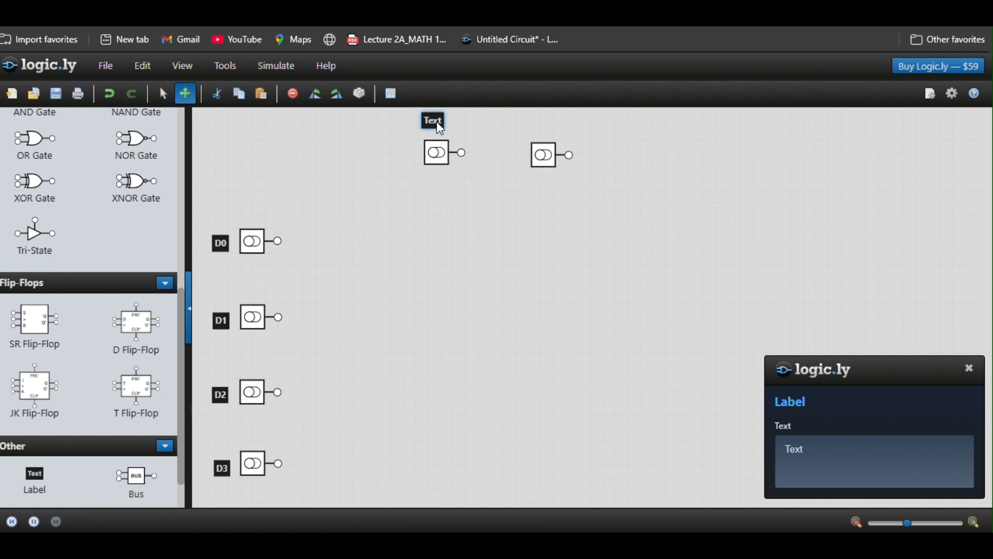
left_click_drag(436, 124, 564, 147)
left_click(163, 94)
key("ctrl+z")
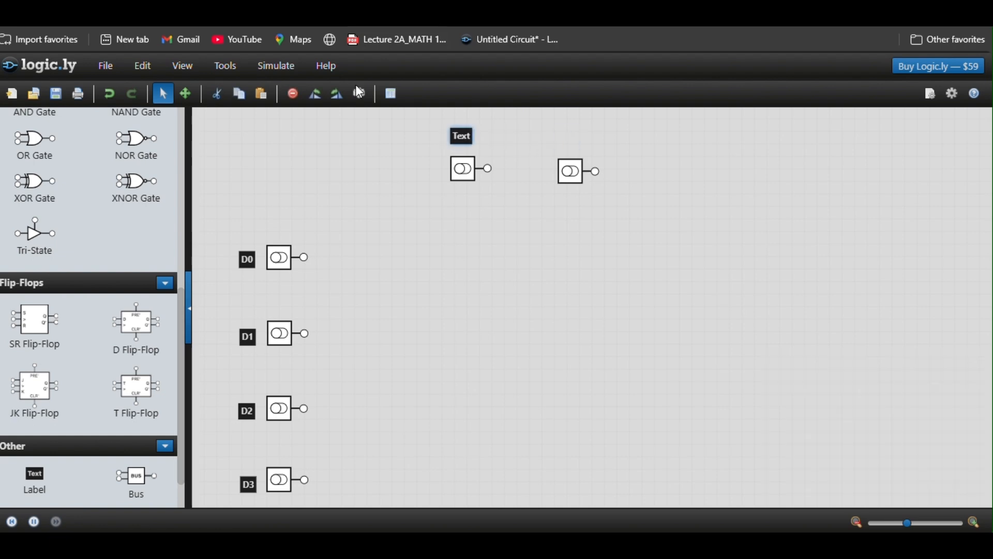
left_click_drag(34, 484, 575, 150)
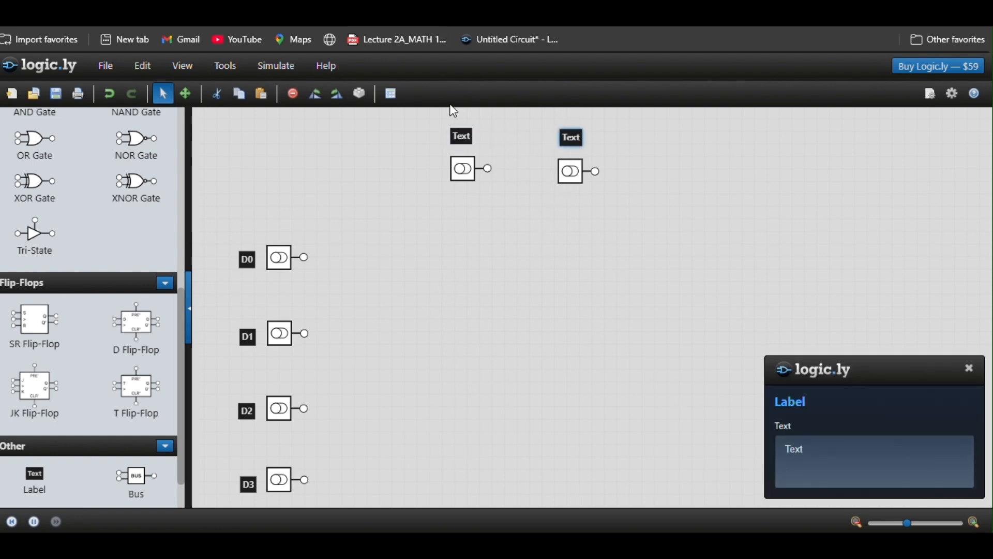
Step: Set the label above the first select switch to S1 and the one above the second to S0
left_click(461, 135)
left_click(776, 449)
double_click(782, 454)
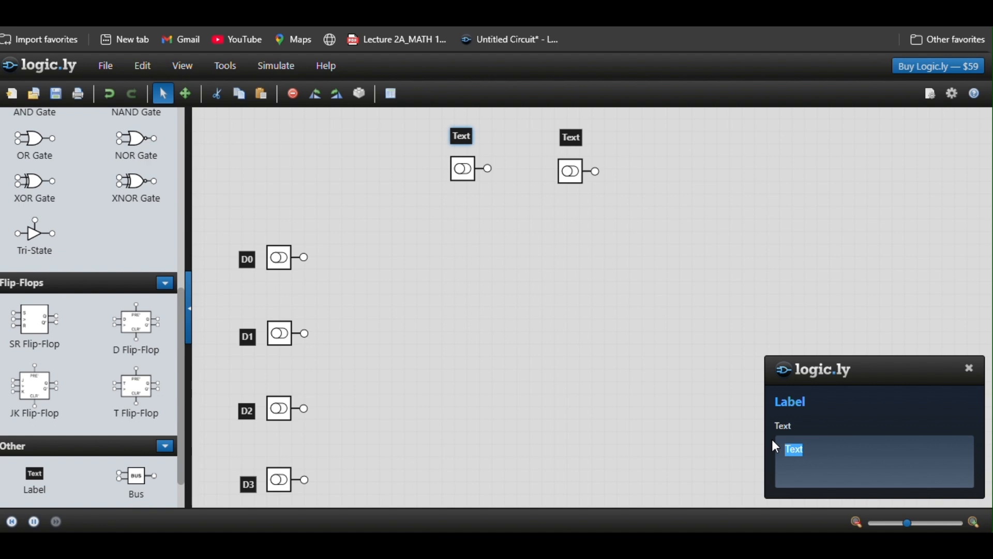
type("S1")
left_click(571, 137)
double_click(786, 449)
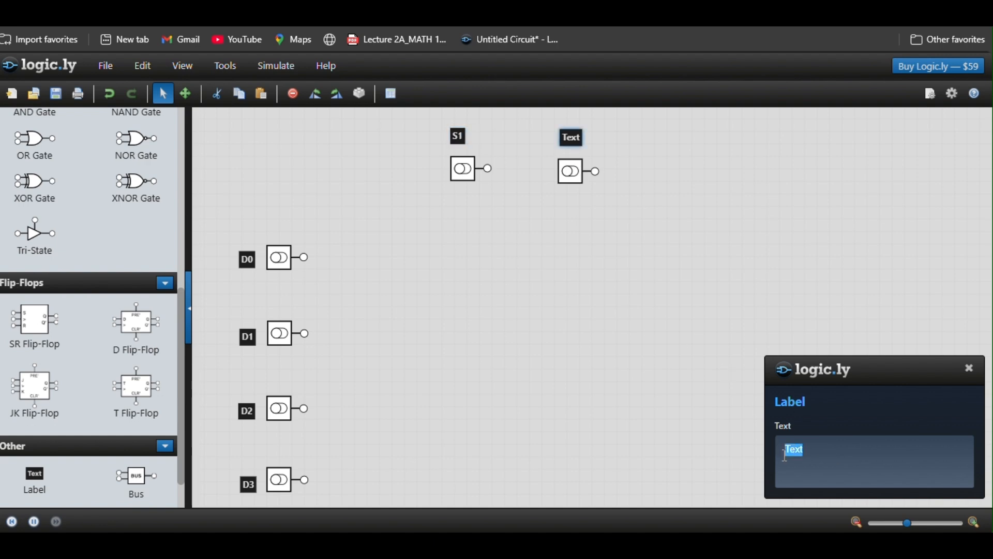
type("S0")
left_click(389, 227)
Step: Rotate the two select switches clockwise so their outputs face down, and arrange them beneath the S1 and S0 labels
scroll(390, 228, "down", 3)
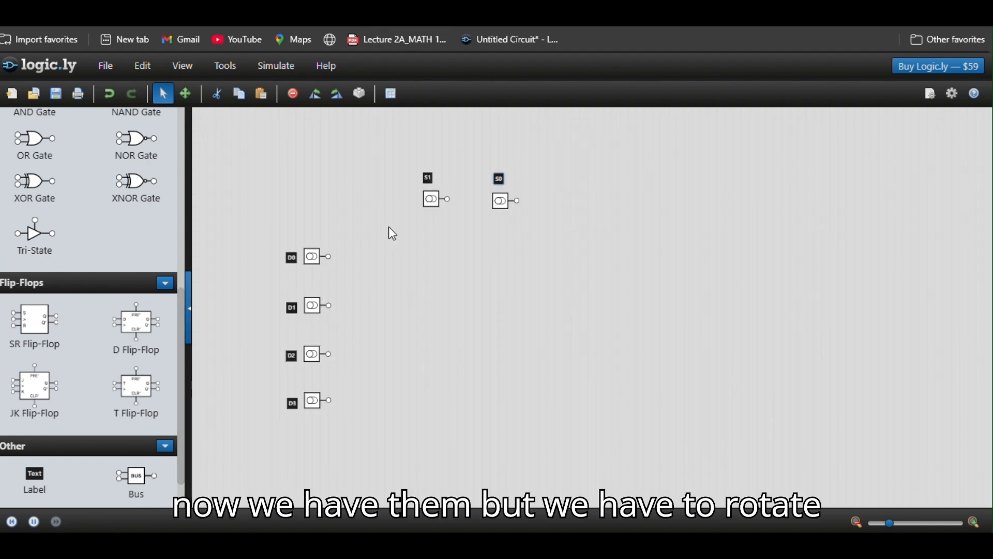
left_click_drag(408, 200, 539, 210)
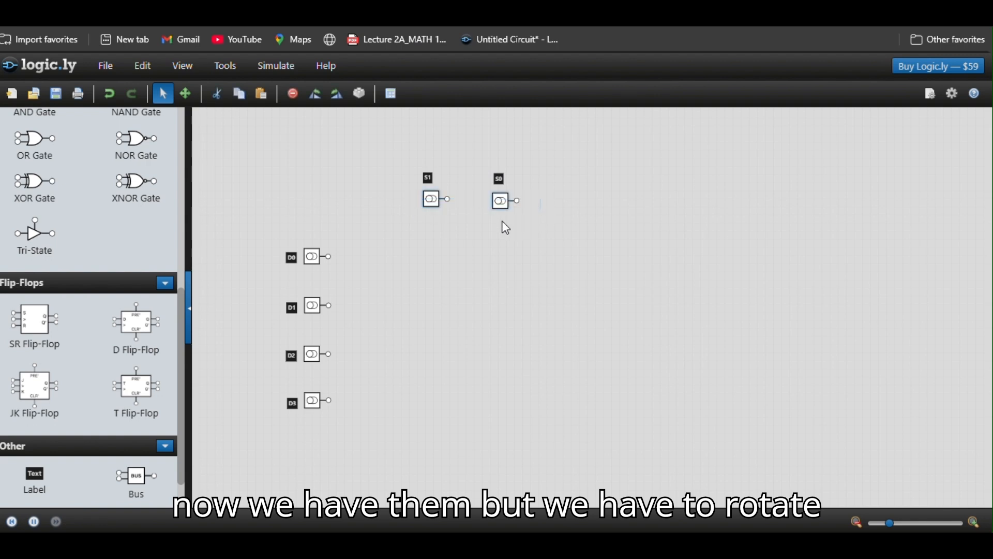
right_click(500, 207)
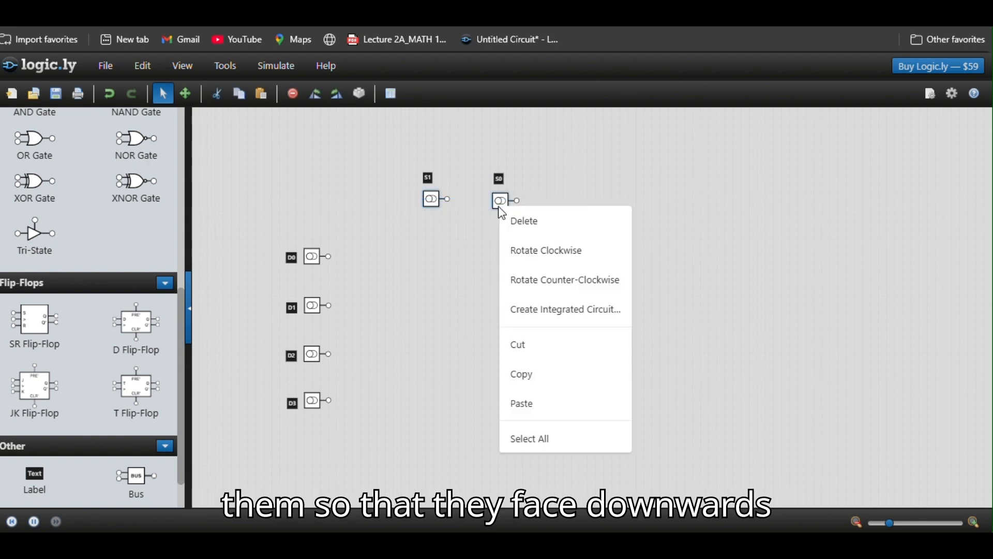
left_click(513, 256)
left_click_drag(466, 162, 497, 223)
left_click(385, 219)
left_click(472, 169)
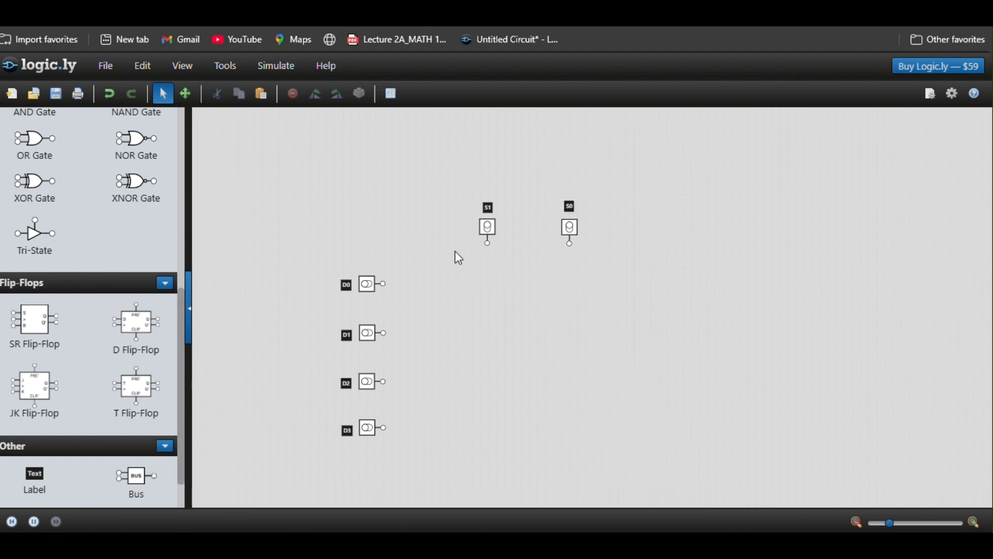
Step: Place two NOT gates, one below the S1 switch and one below the S0 switch
scroll(187, 148, "up", 3)
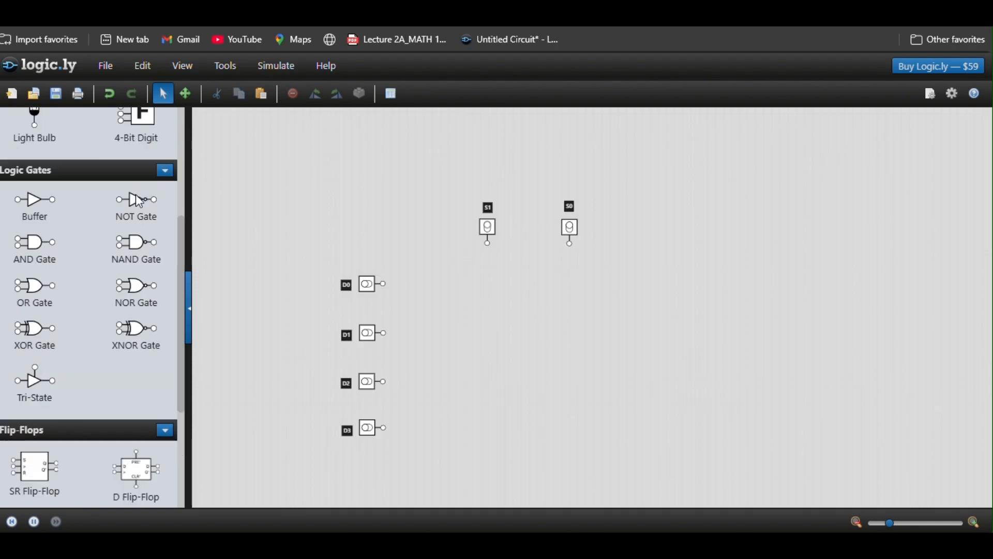
left_click_drag(136, 199, 490, 296)
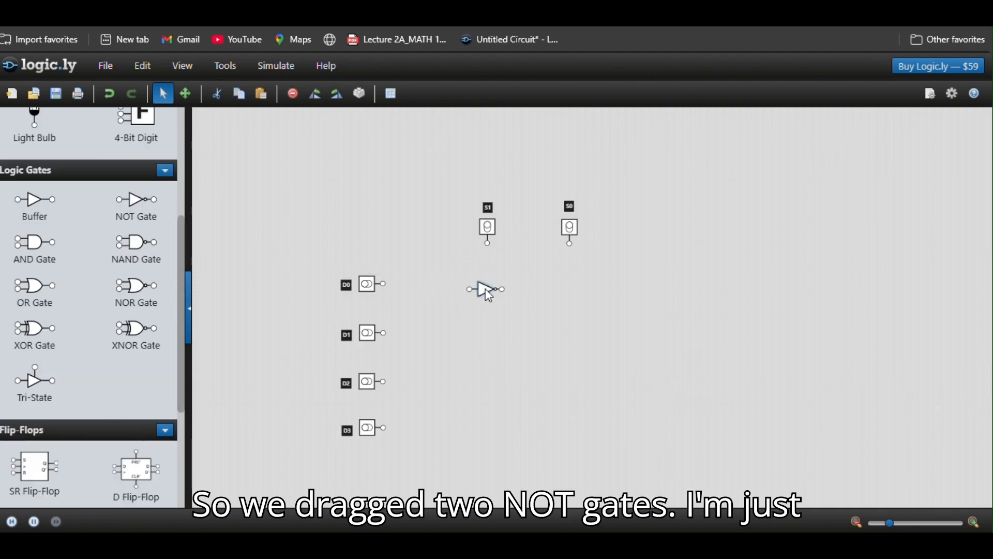
key("ctrl+d")
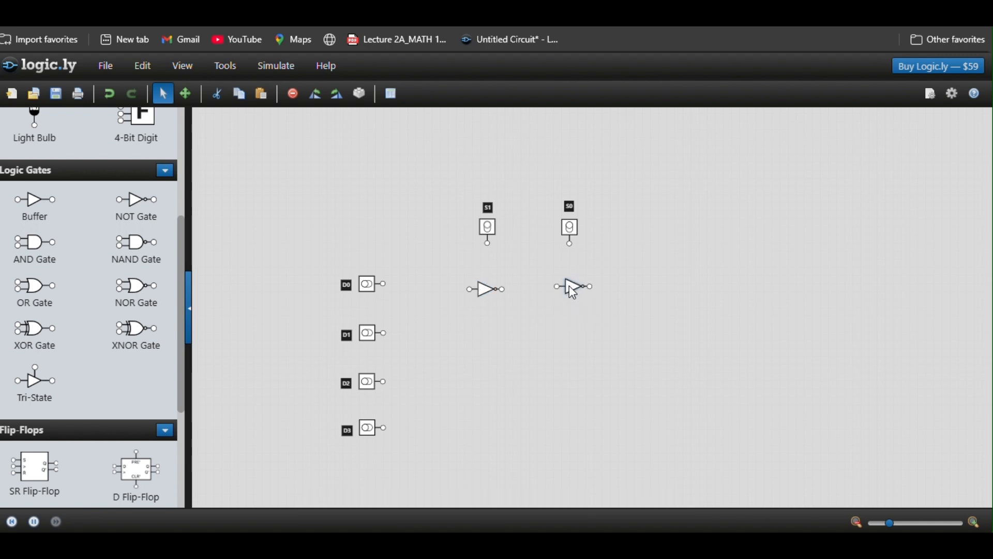
Step: Rotate both NOT gates clockwise to face down and position one directly beneath each of the S1 and S0 switches
left_click_drag(433, 288, 606, 300)
right_click(569, 286)
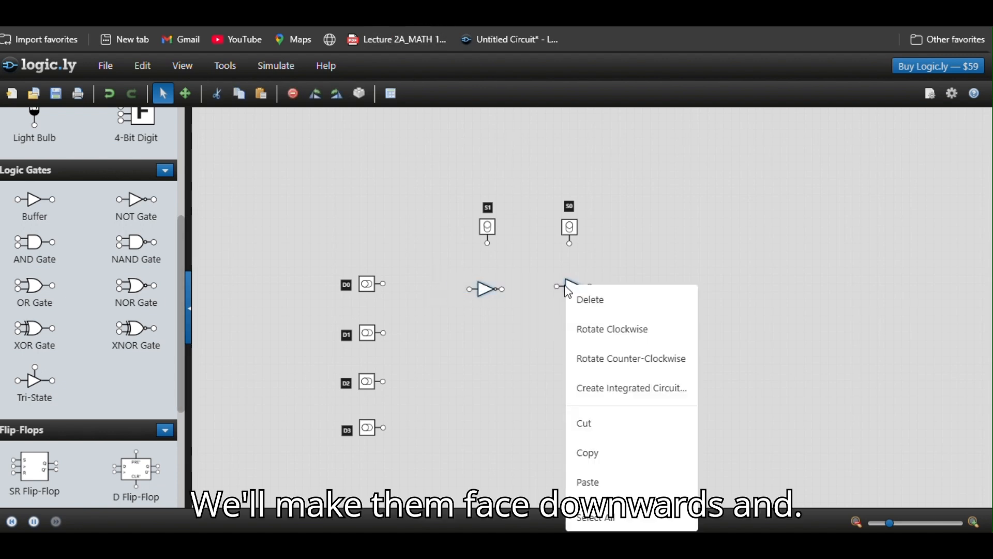
left_click(584, 336)
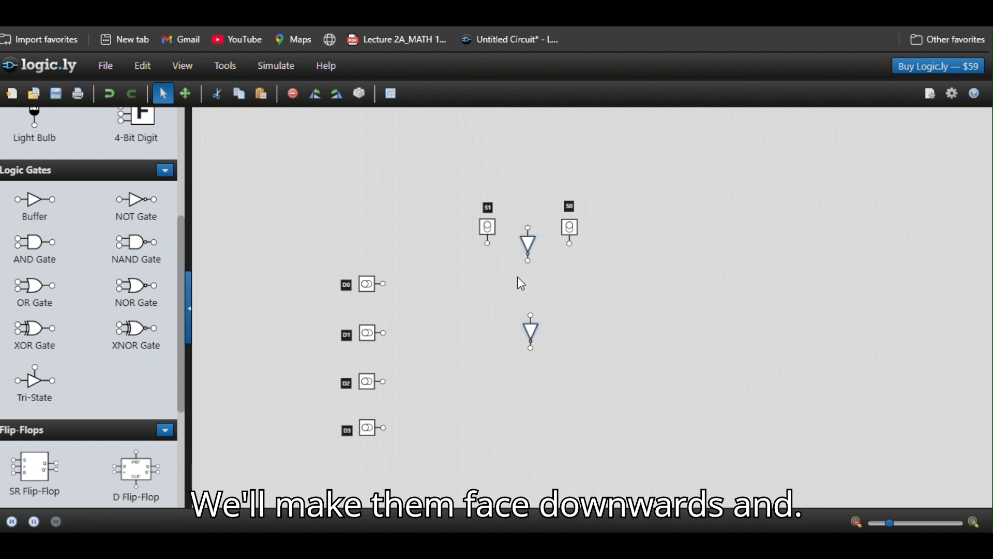
left_click_drag(530, 246, 484, 295)
left_click(471, 300)
scroll(486, 296, "up", 2)
left_click_drag(546, 379, 622, 278)
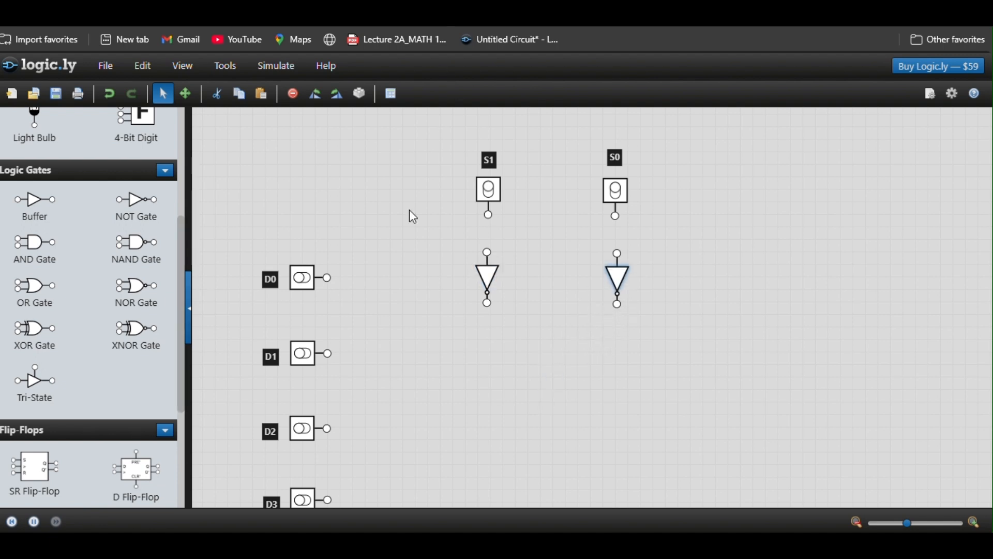
Step: Shift both NOT gates to the right so each sits offset from the select switch above it
left_click_drag(420, 143, 619, 164)
scroll(588, 233, "down", 2)
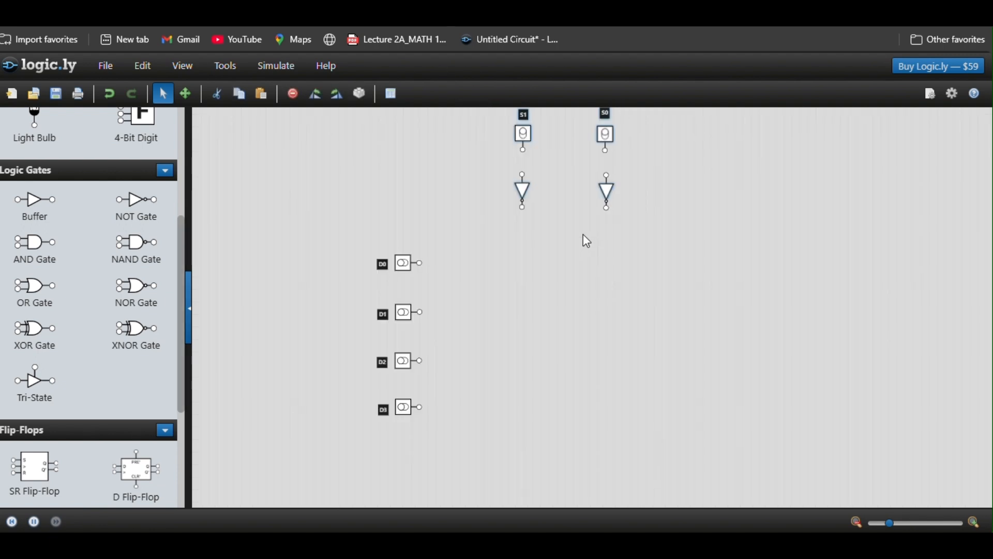
left_click(186, 97)
left_click_drag(443, 178, 361, 229)
left_click(165, 95)
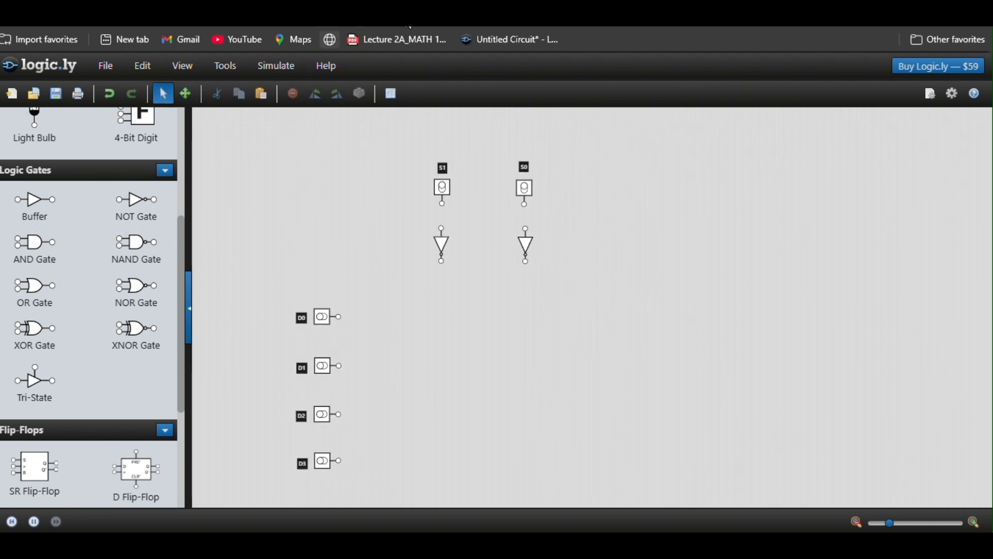
scroll(409, 251, "up", 2)
left_click_drag(425, 257, 666, 228)
left_click_drag(600, 232, 672, 226)
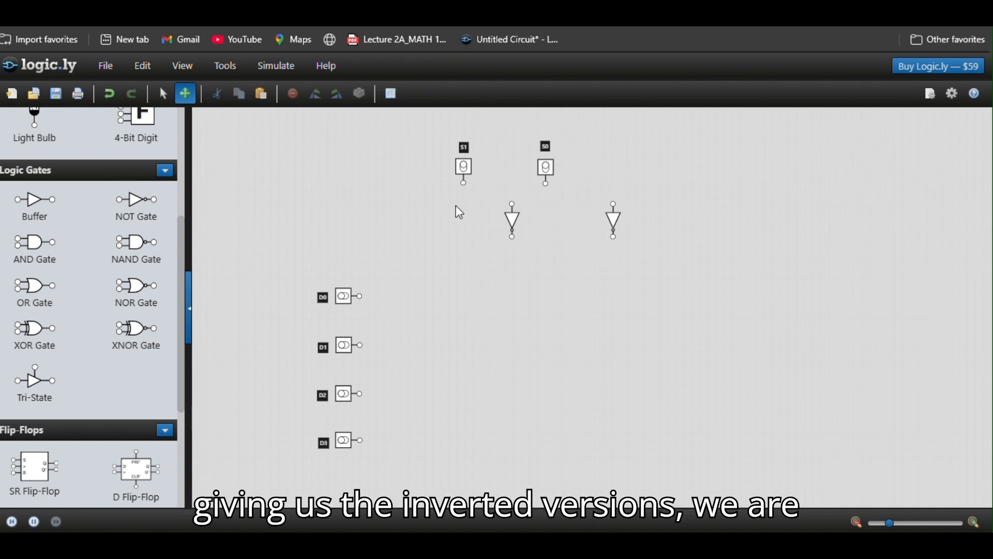
Step: Wire the S1 switch to the first NOT gate's input and the S0 switch to the second NOT gate's input
scroll(464, 183, "up", 2)
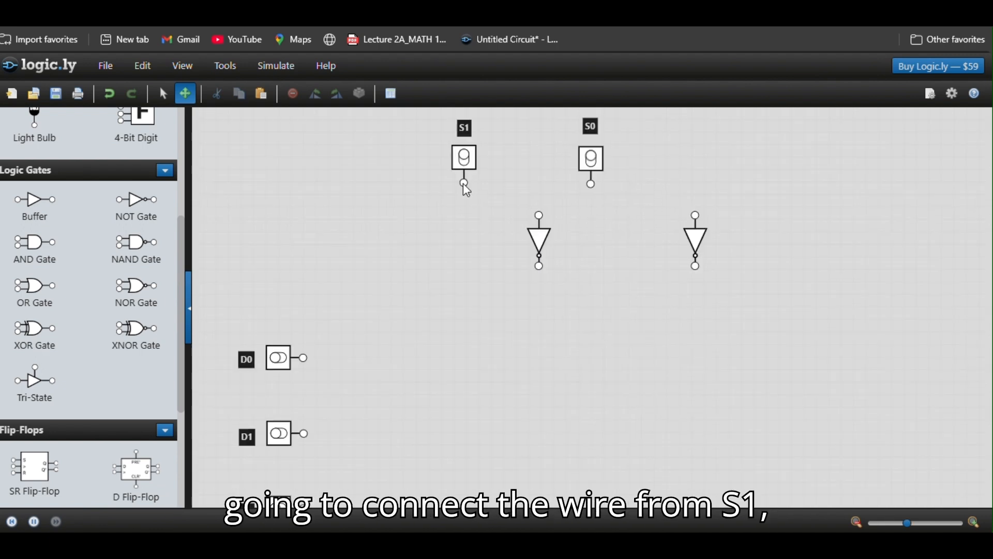
left_click_drag(464, 183, 565, 224)
left_click(165, 93)
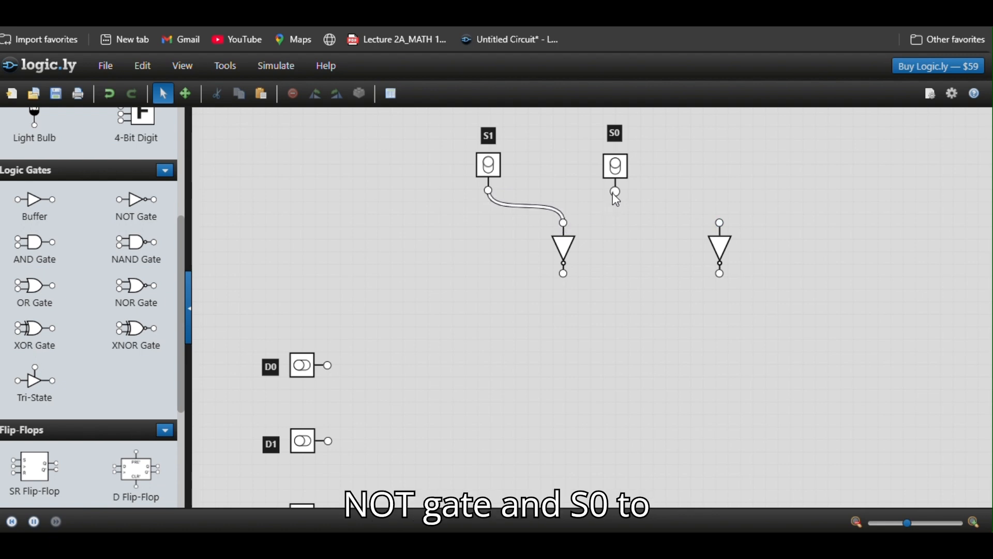
left_click_drag(682, 220, 719, 223)
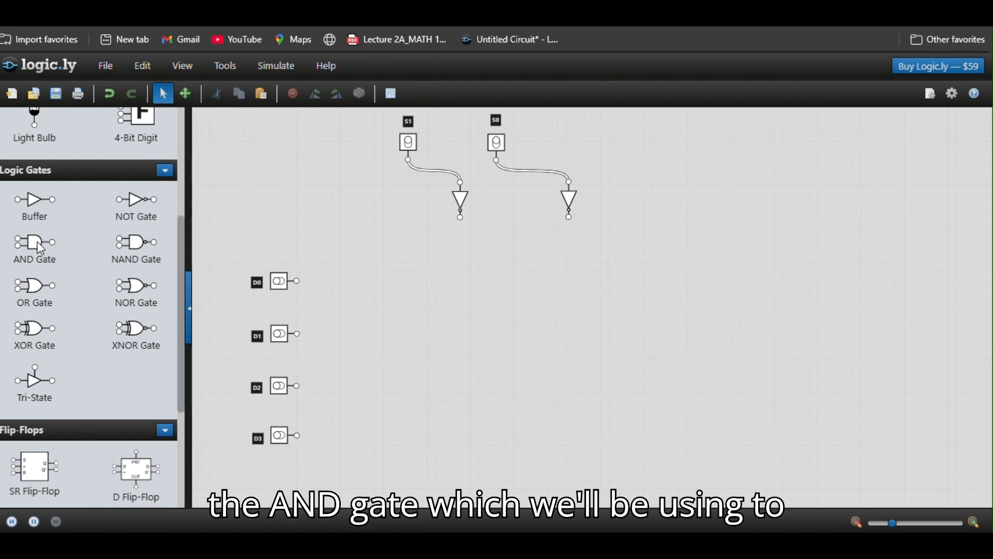
Step: Place four AND gates in a column across from D0 to D3 and set each gate's input count to 3
left_click_drag(40, 248, 498, 282)
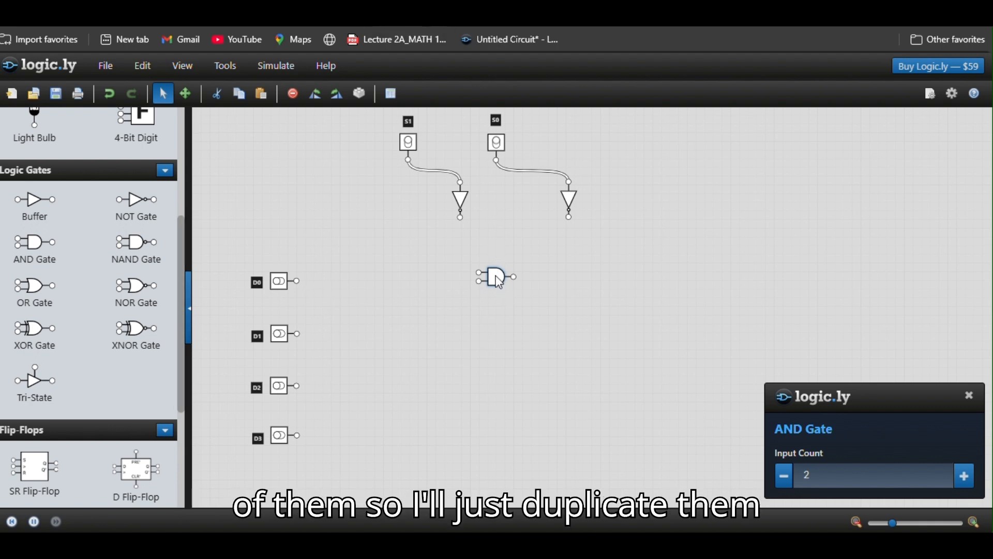
key("ctrl+d")
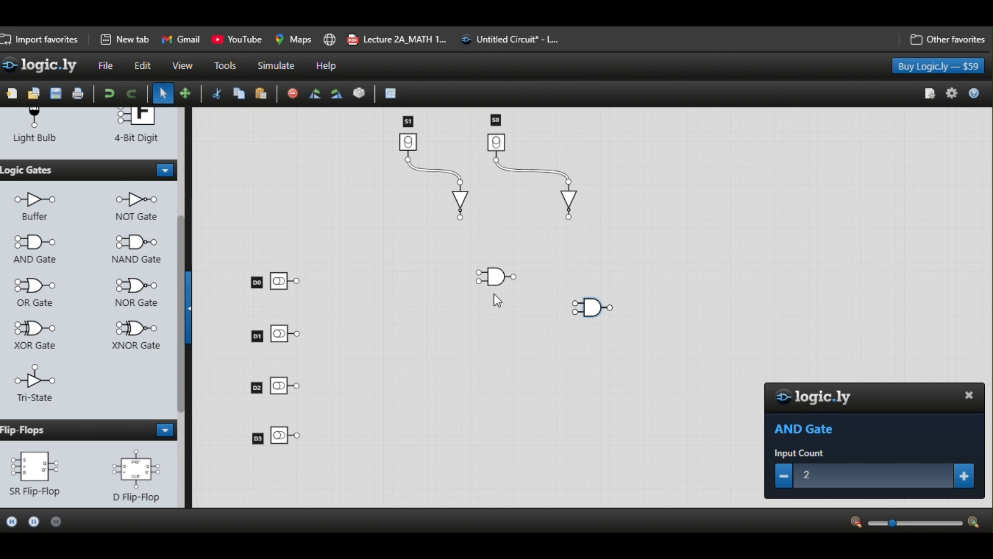
left_click_drag(580, 313, 484, 444)
key("ctrl+v")
key("ctrl+v")
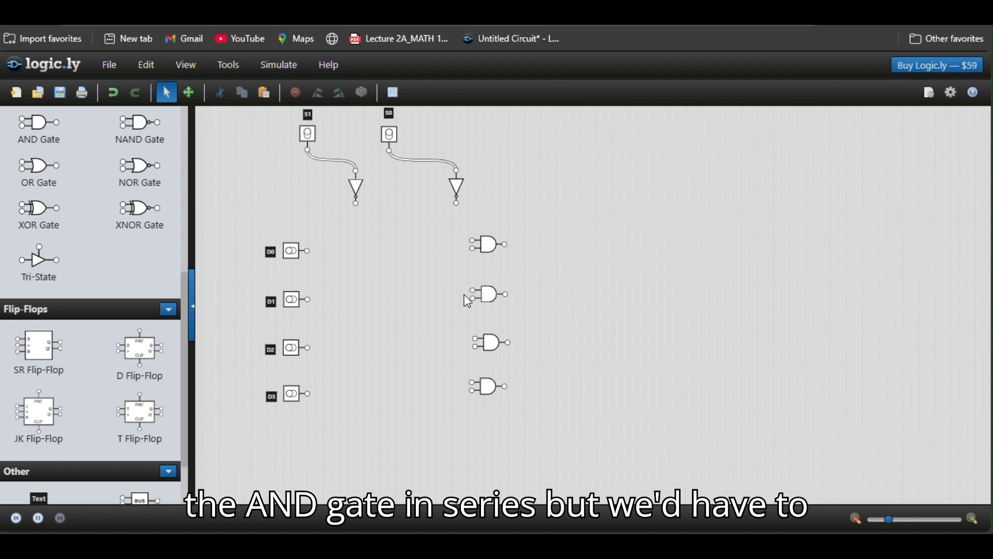
left_click(487, 246)
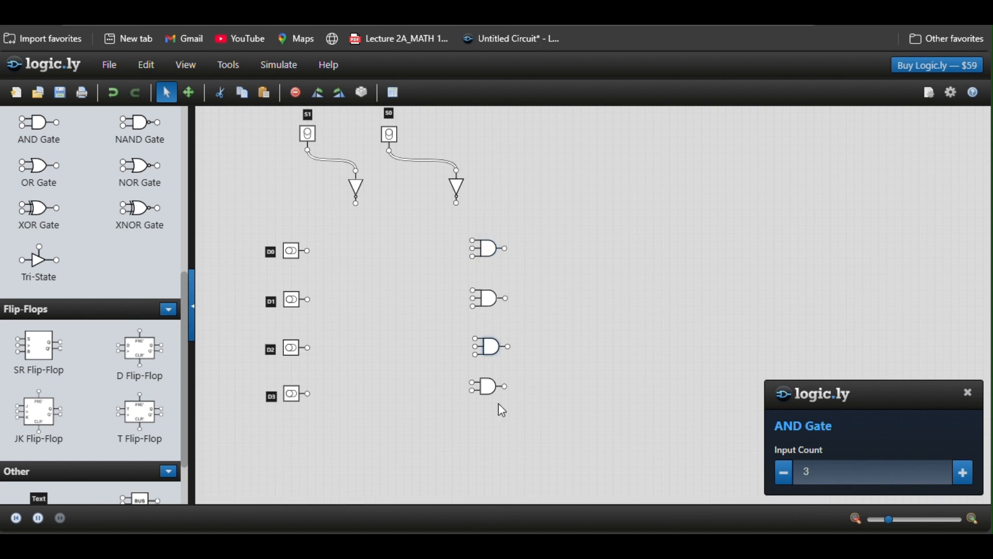
left_click(534, 317)
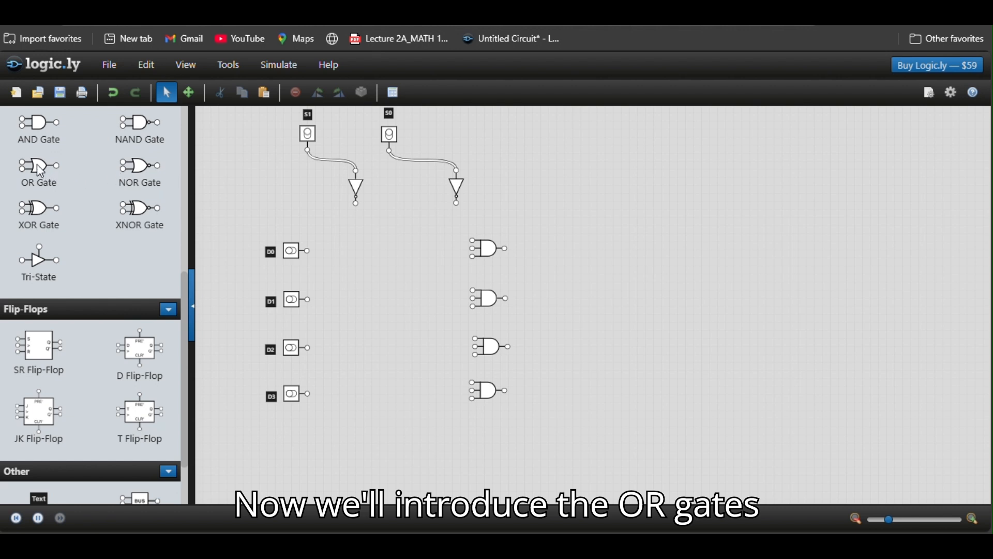
Step: Place one OR gate to the right of the AND gate column and set its input count to 4
left_click_drag(40, 169, 651, 319)
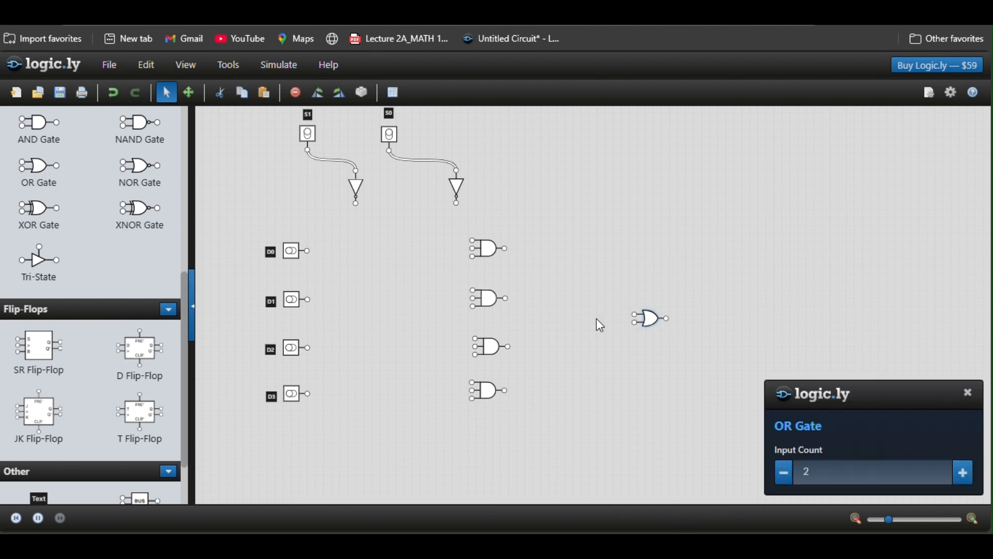
left_click_drag(523, 230, 475, 443)
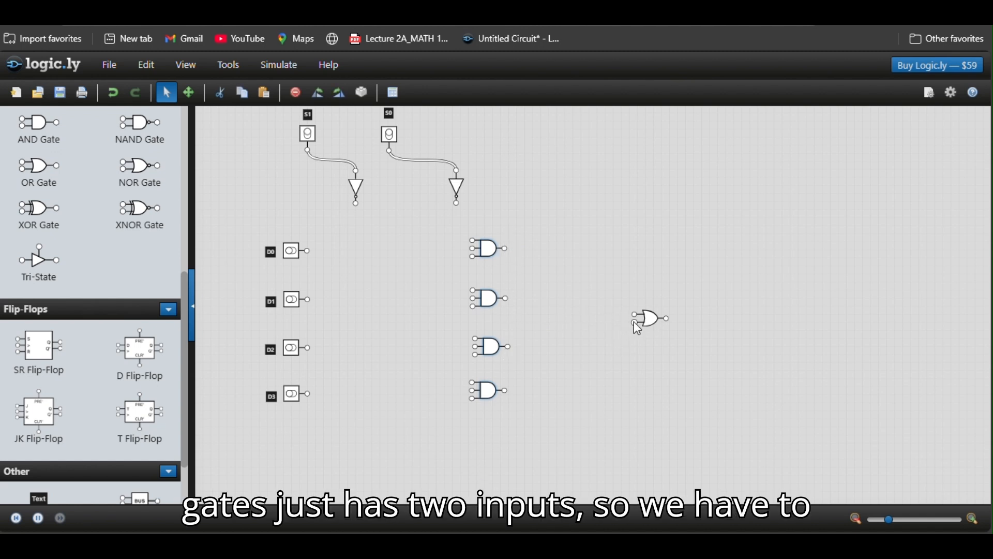
left_click(647, 321)
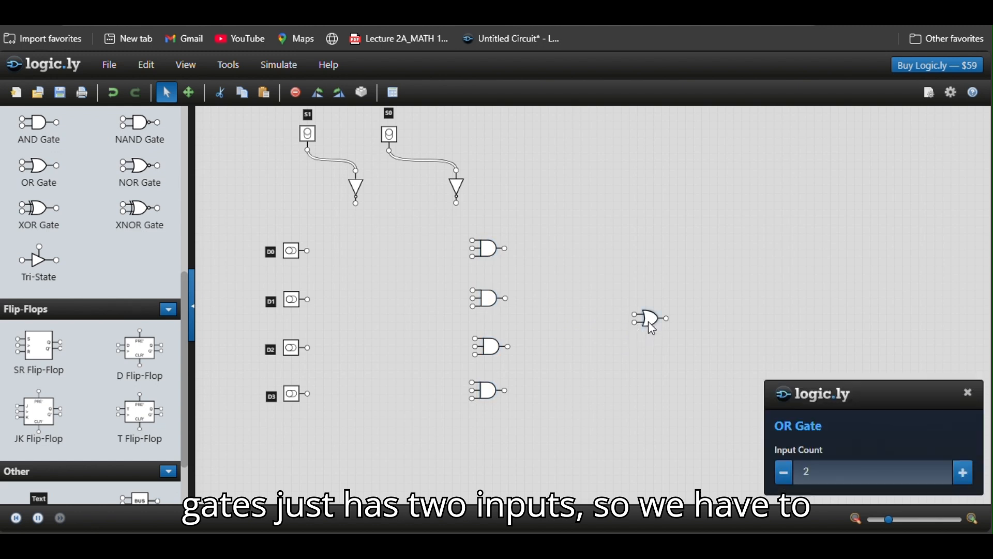
left_click(963, 471)
left_click(963, 472)
left_click(696, 352)
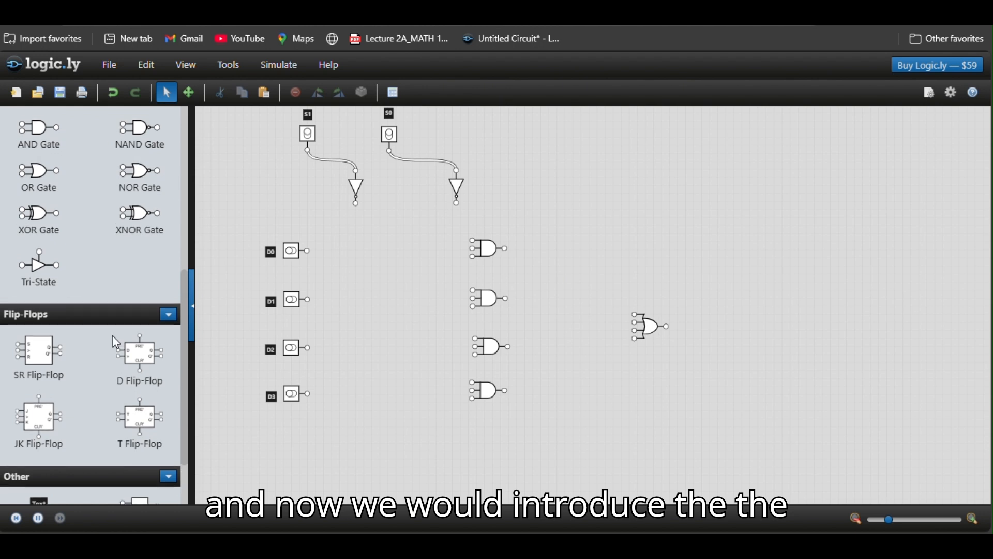
Step: Place a light bulb to the right of the OR gate
scroll(112, 334, "up", 4)
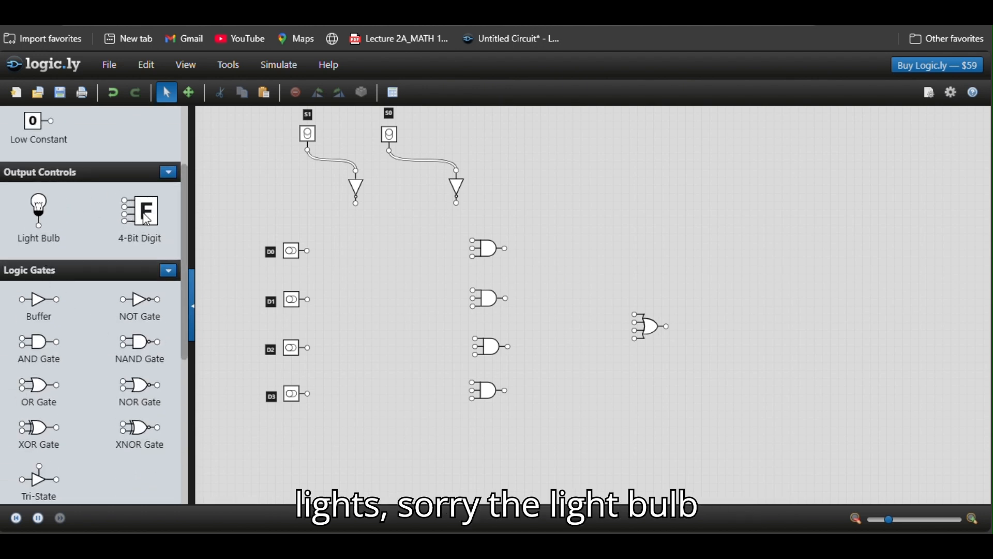
left_click_drag(42, 212, 750, 317)
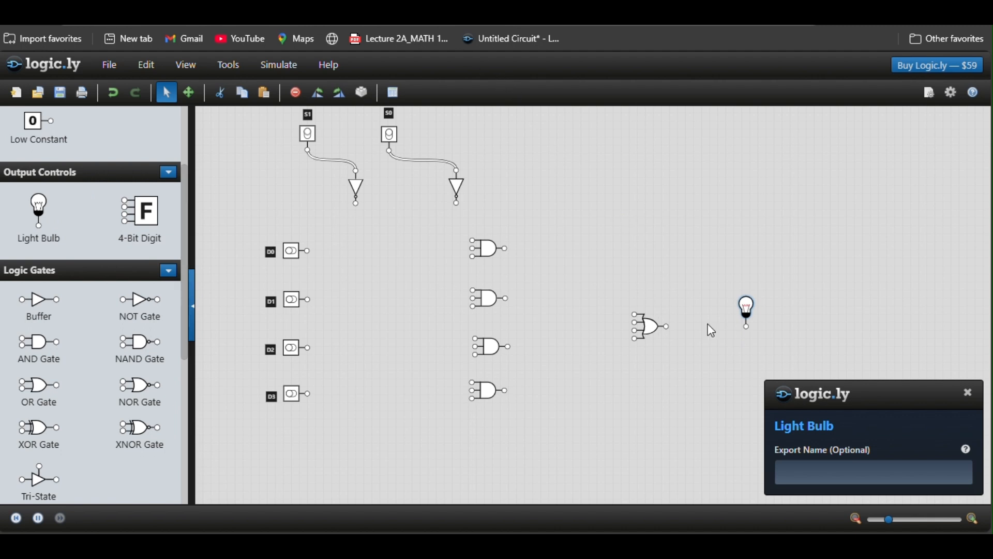
left_click(968, 393)
Step: Add a label reading Output and centre it above the light bulb
scroll(98, 466, "down", 6)
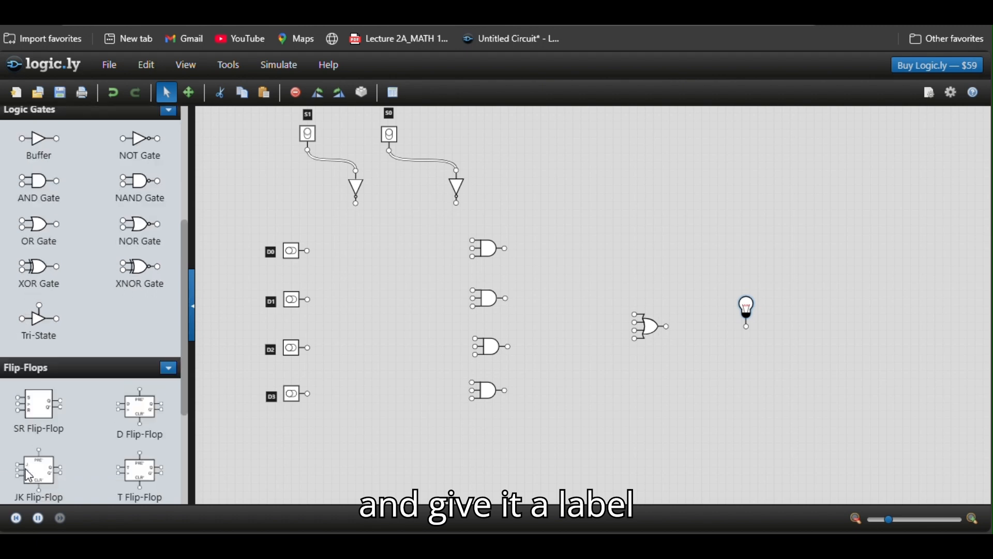
left_click_drag(39, 427, 745, 282)
scroll(781, 336, "up", 2)
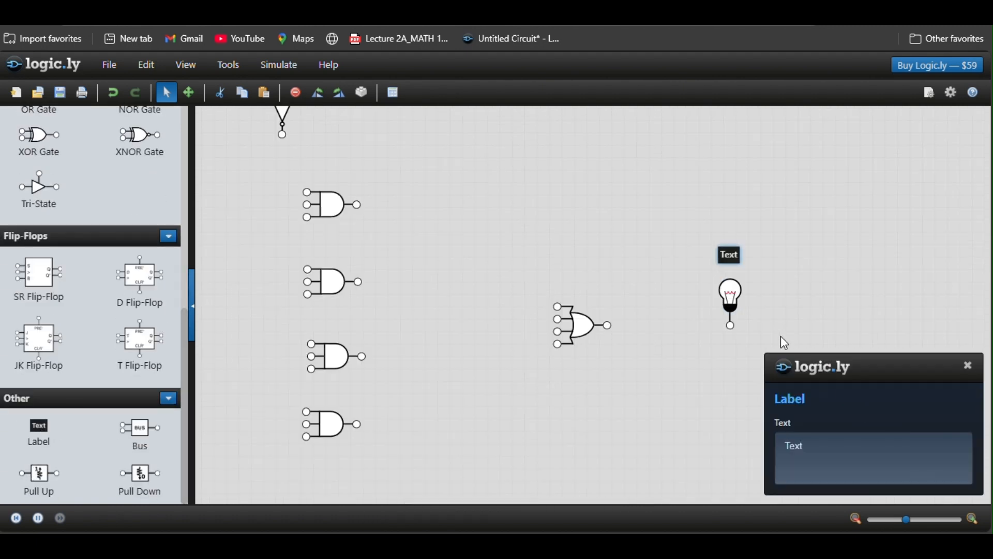
type("Output")
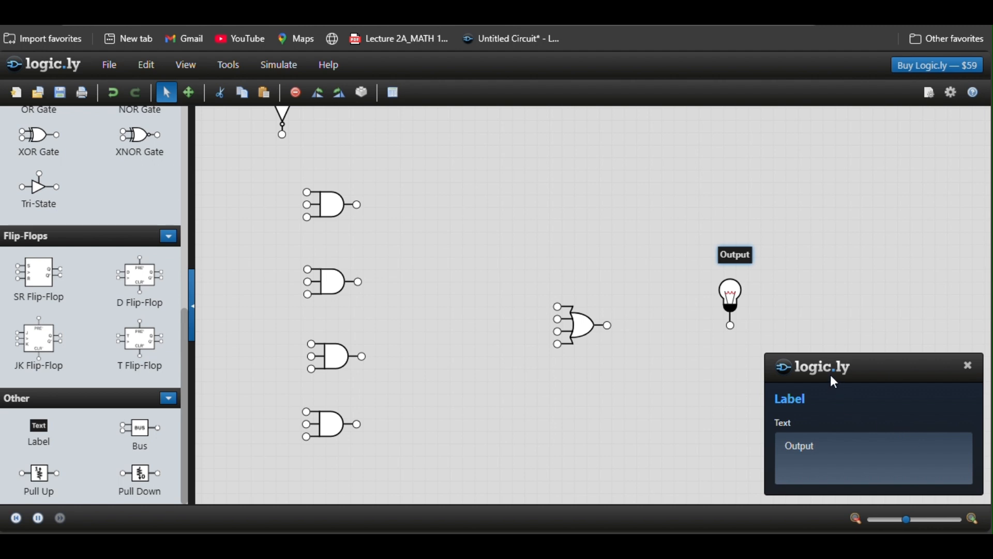
left_click(968, 365)
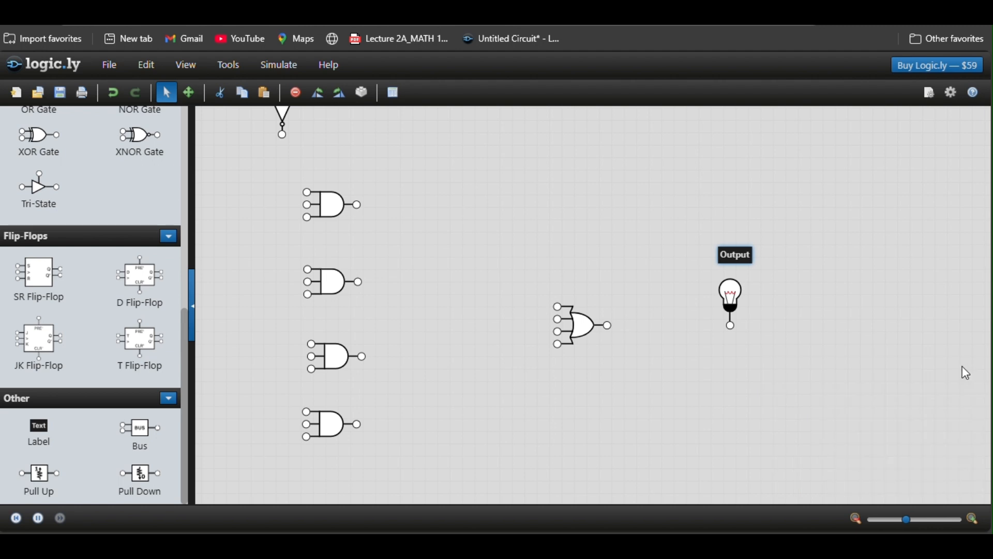
left_click(745, 258)
scroll(743, 270, "up", 3)
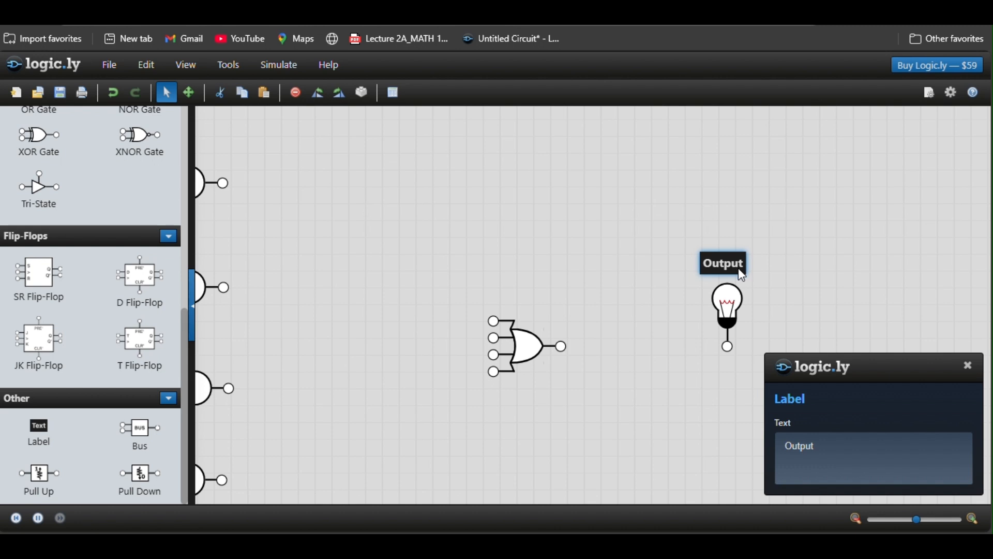
left_click_drag(746, 271, 748, 272)
scroll(749, 276, "down", 2)
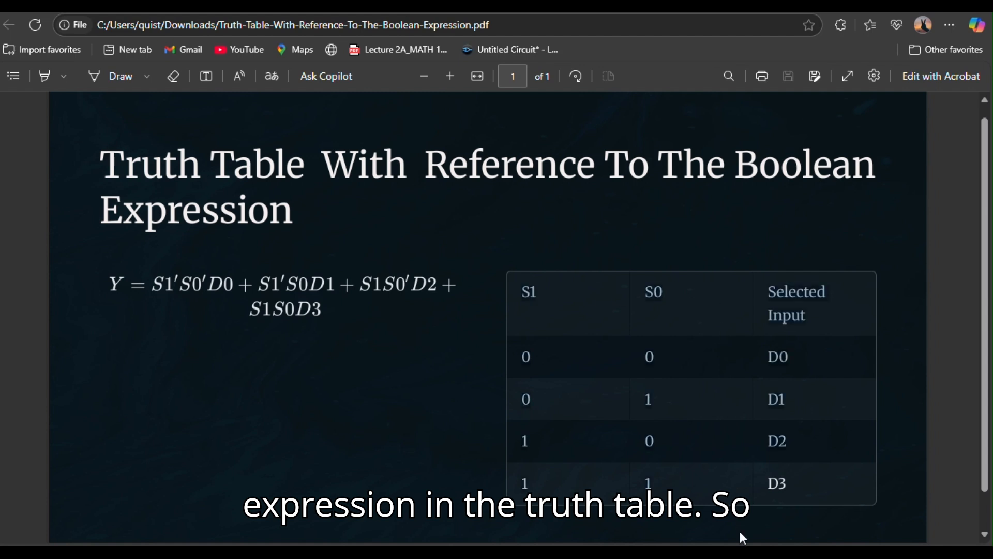
Step: Following the PDF's first term S1'S0'D0, wire D0, inverted S1 and inverted S0 to the first AND gate's bottom, middle and top inputs
left_click_drag(154, 284, 236, 286)
left_click(188, 364)
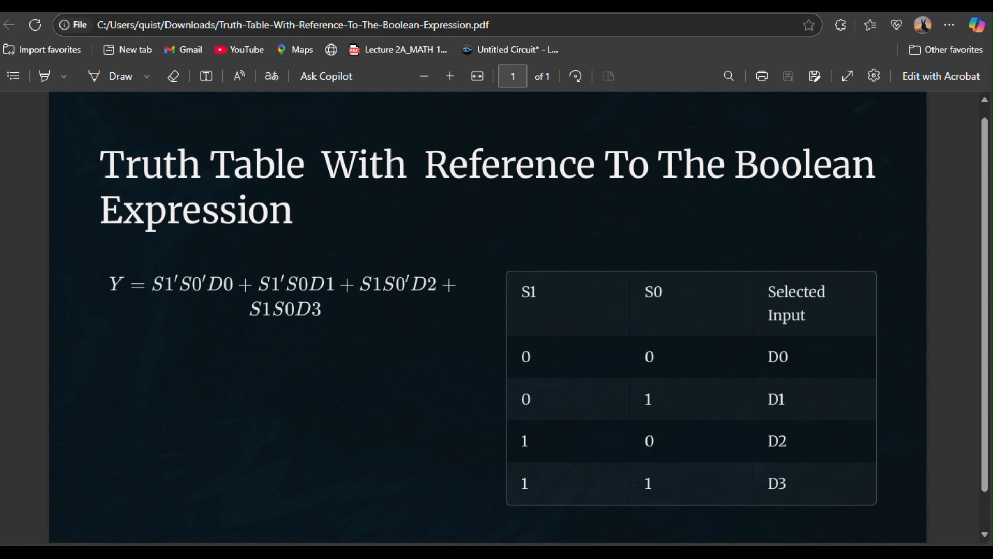
left_click(155, 6)
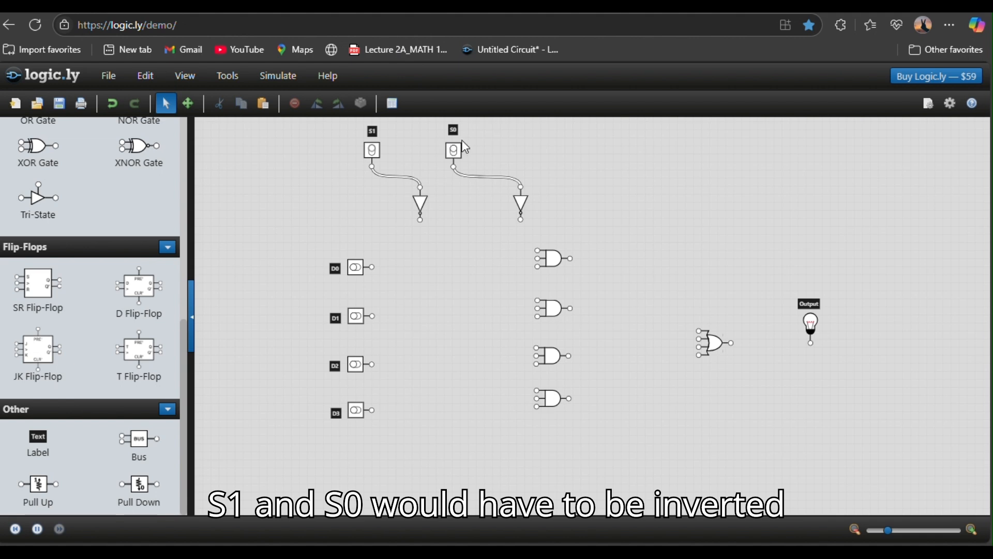
left_click_drag(421, 219, 506, 256)
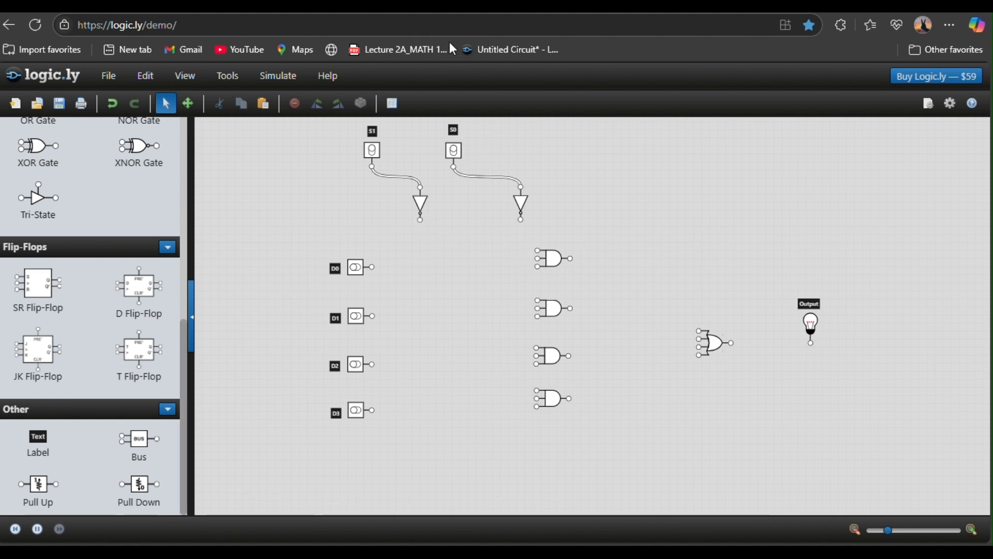
left_click(167, 108)
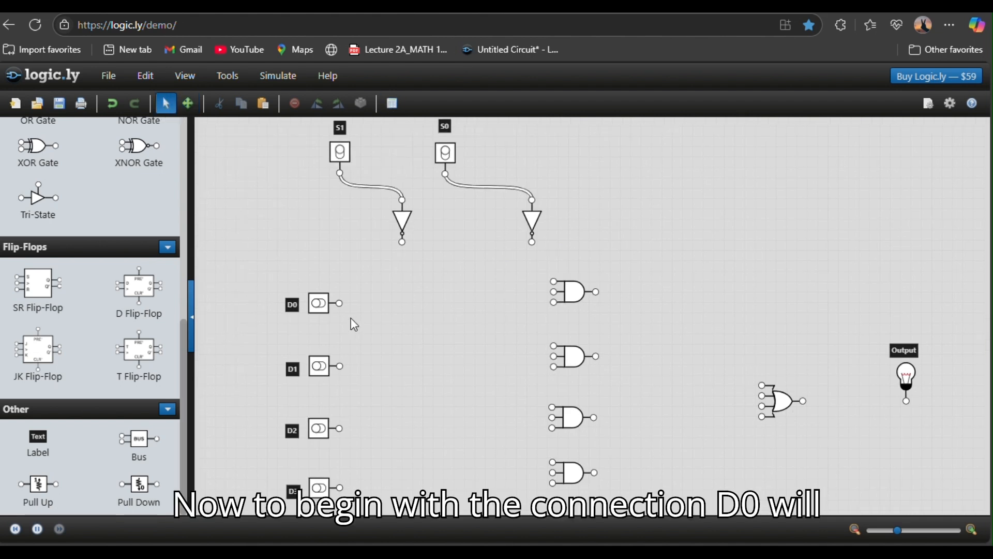
left_click_drag(340, 303, 554, 303)
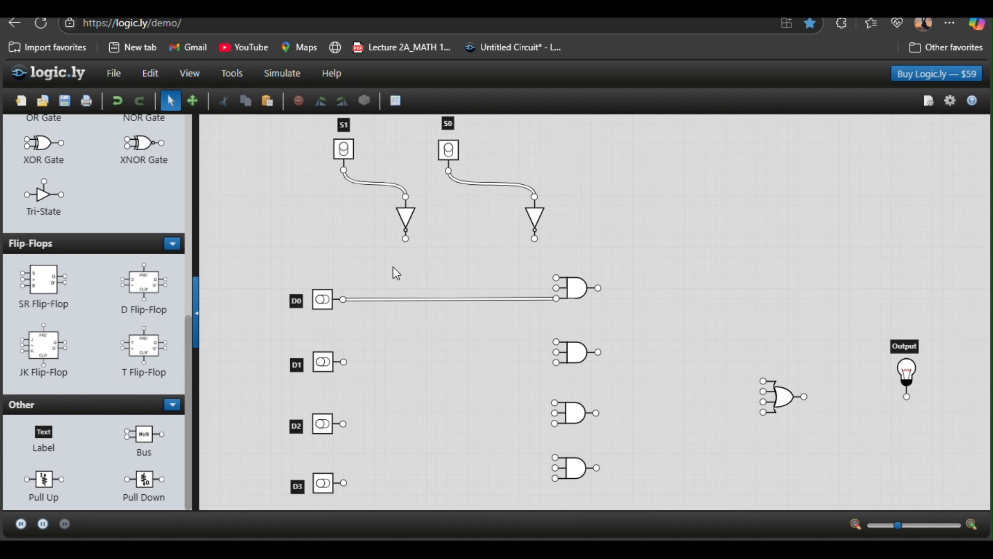
left_click_drag(405, 240, 557, 296)
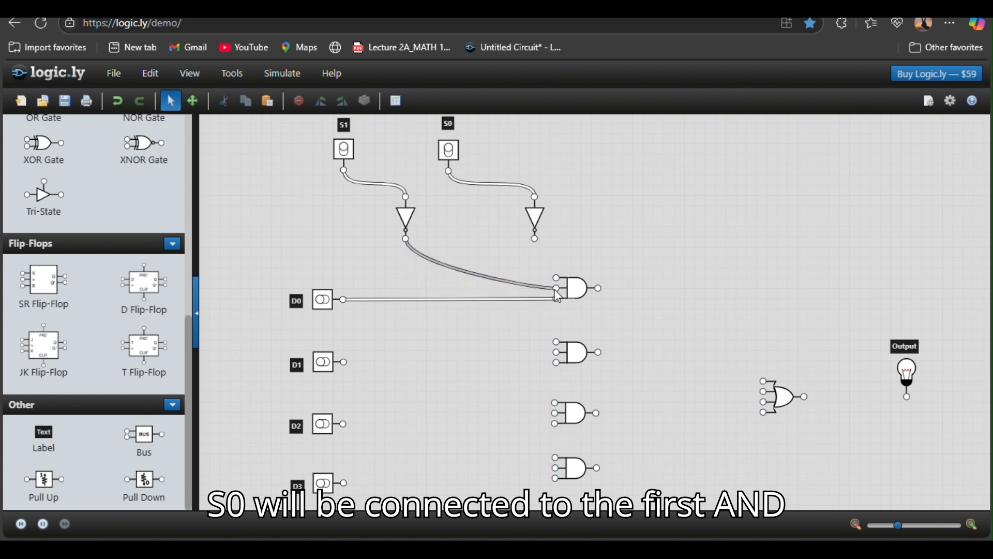
left_click_drag(535, 240, 556, 277)
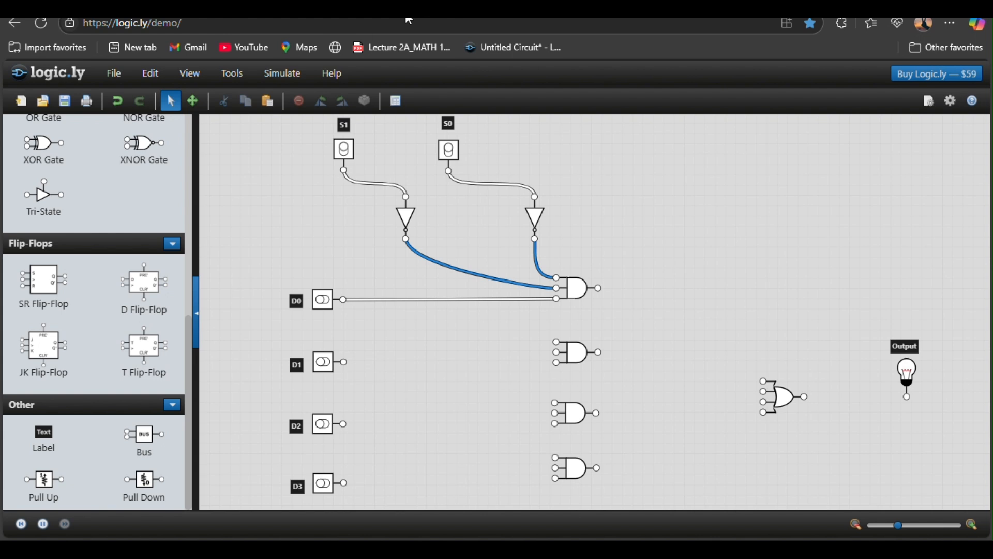
Step: Following the PDF's second term S1'S0D1, wire inverted S1, S0 and D1 to the second AND gate's middle, top and bottom inputs
left_click(279, 10)
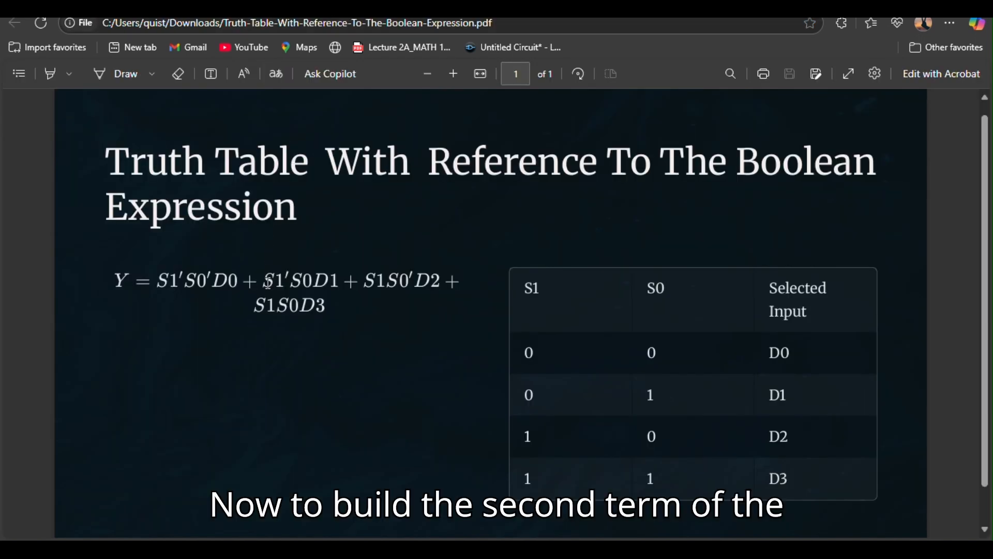
left_click_drag(268, 282, 331, 288)
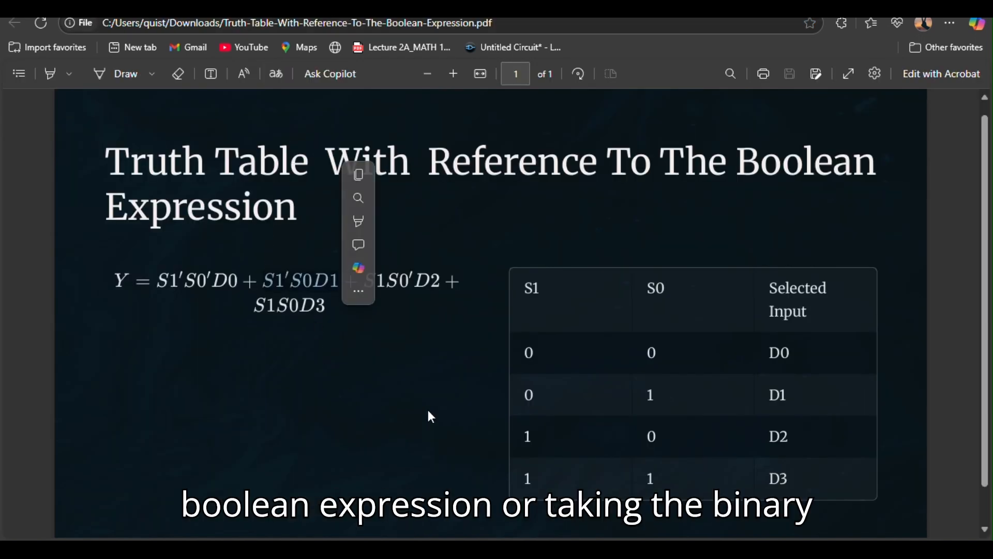
left_click(428, 412)
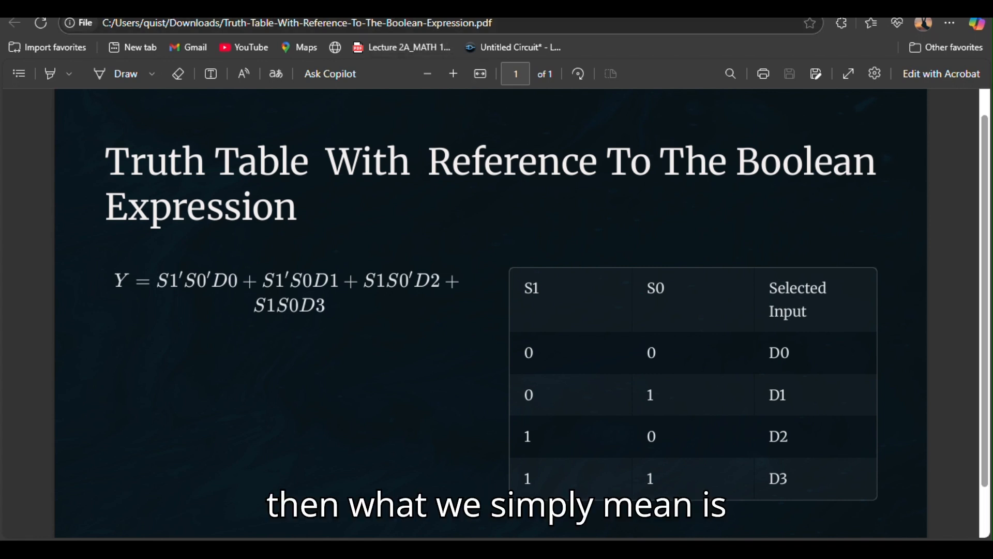
left_click(222, 8)
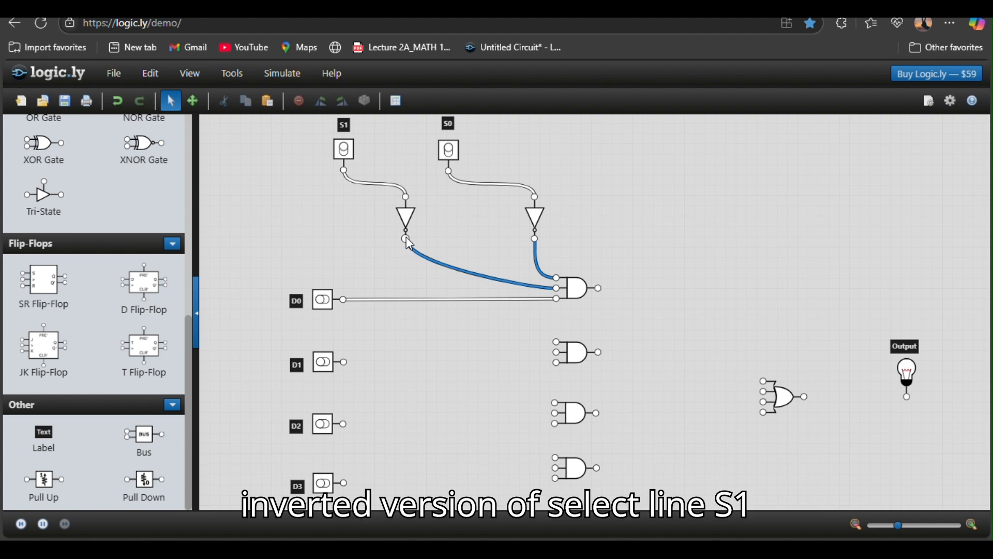
left_click_drag(408, 241, 557, 356)
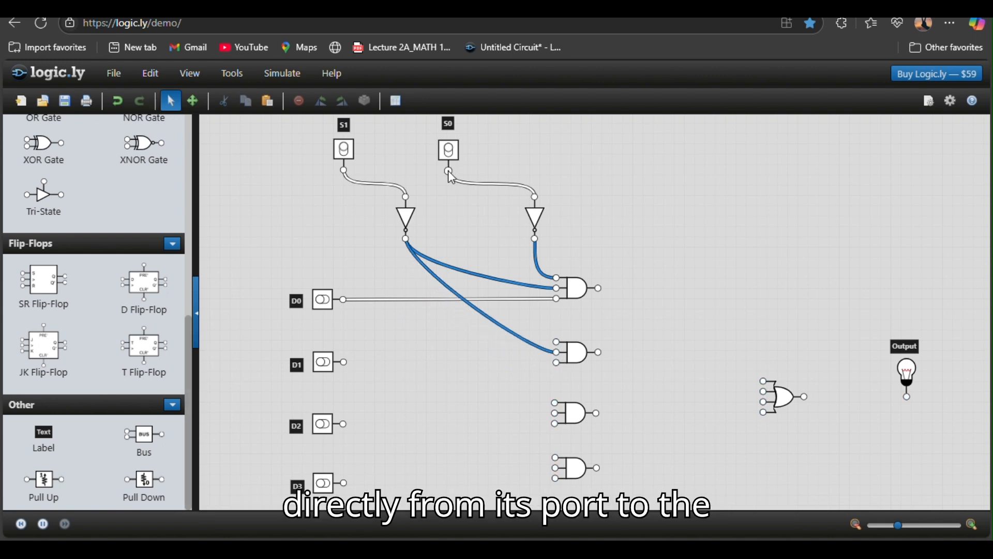
left_click_drag(449, 171, 557, 343)
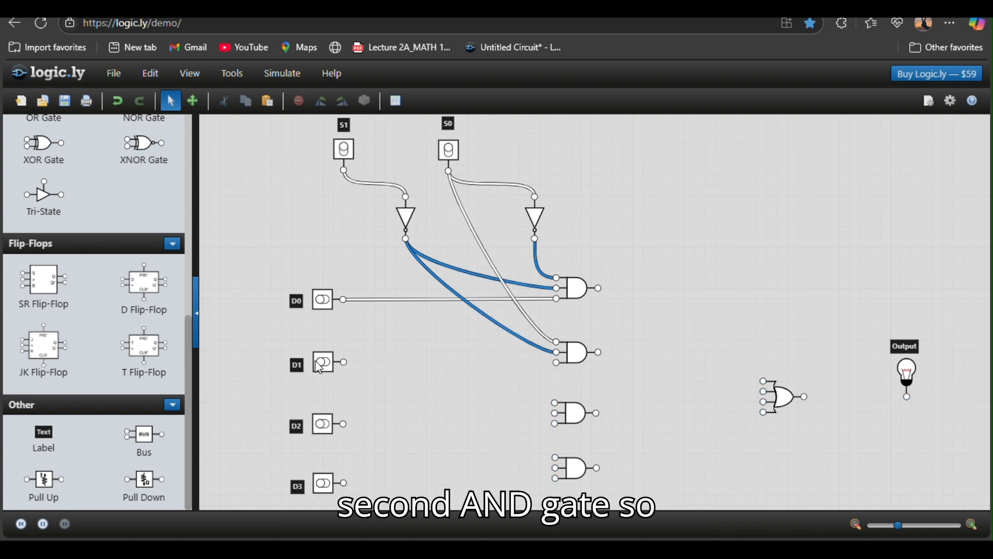
left_click_drag(344, 362, 556, 363)
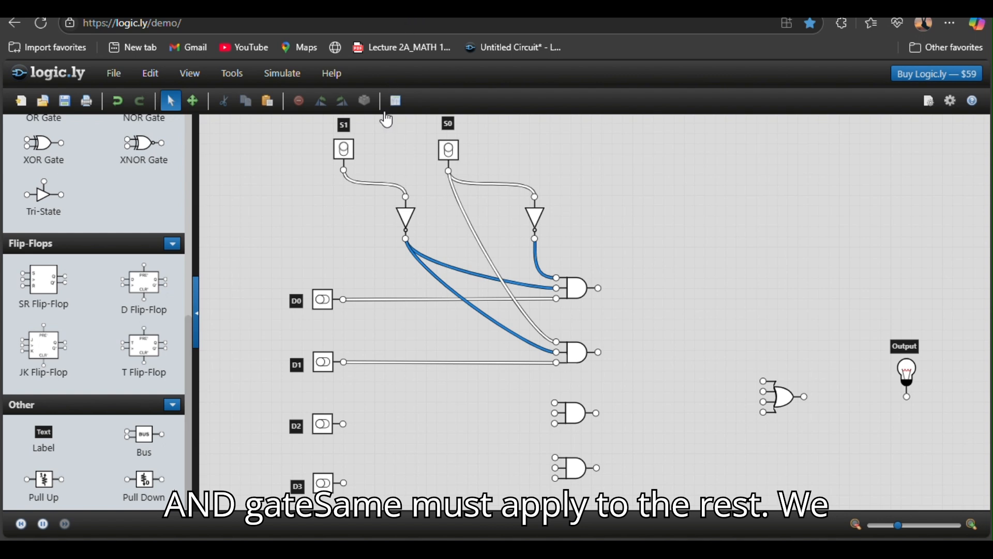
Step: Following the PDF's third term S1S0'D2, wire S1, inverted S0 and D2 to the third AND gate's middle, top and bottom inputs
left_click(302, 8)
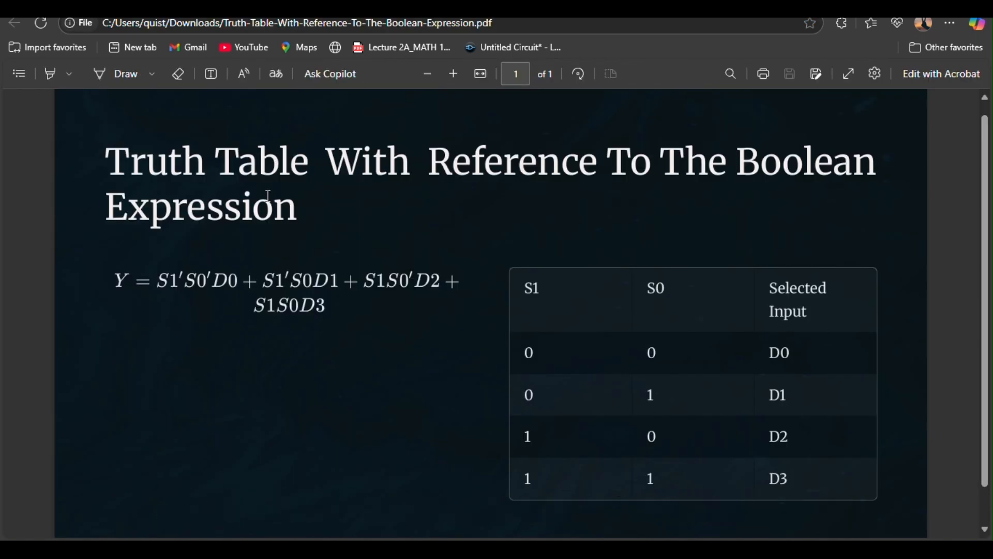
left_click_drag(360, 282, 433, 282)
left_click(394, 312)
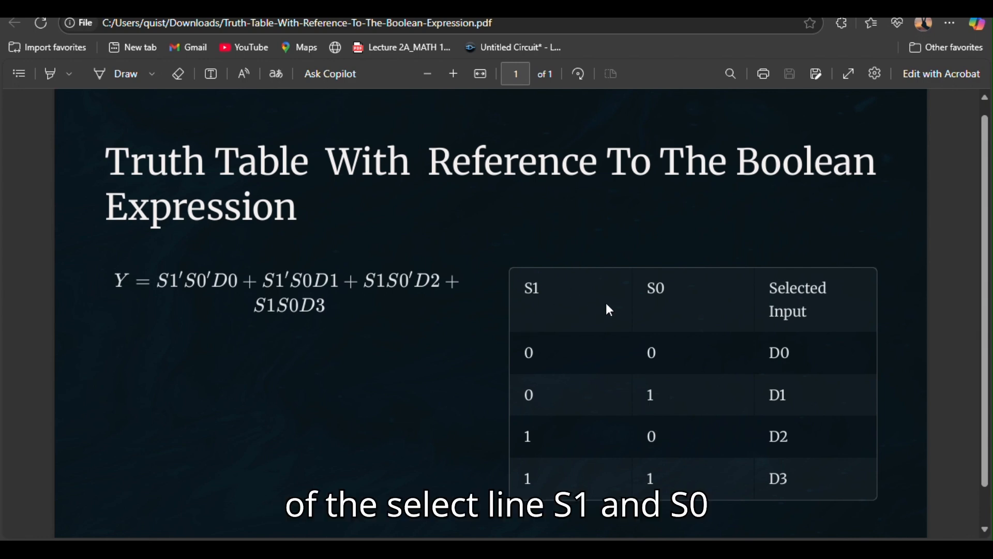
left_click(93, 7)
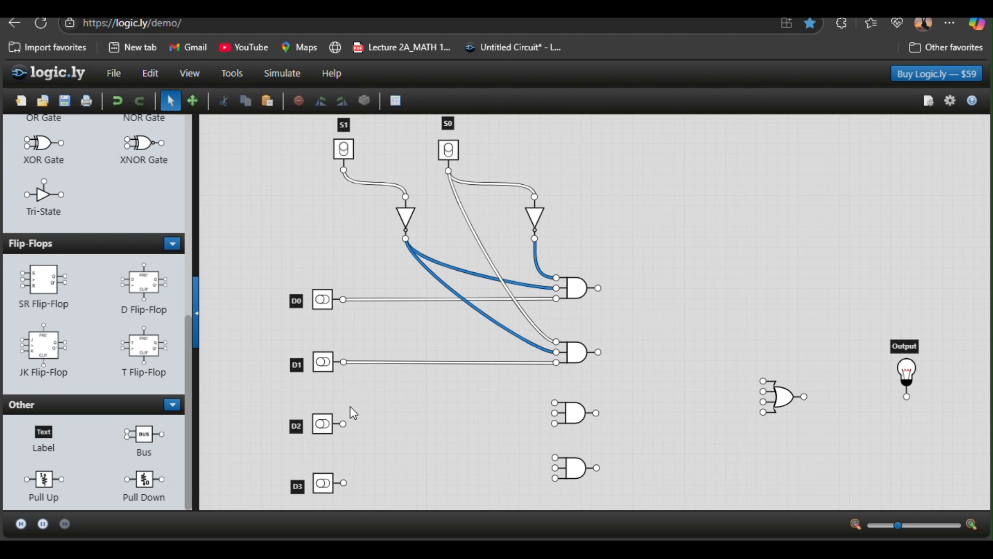
left_click_drag(345, 171, 556, 412)
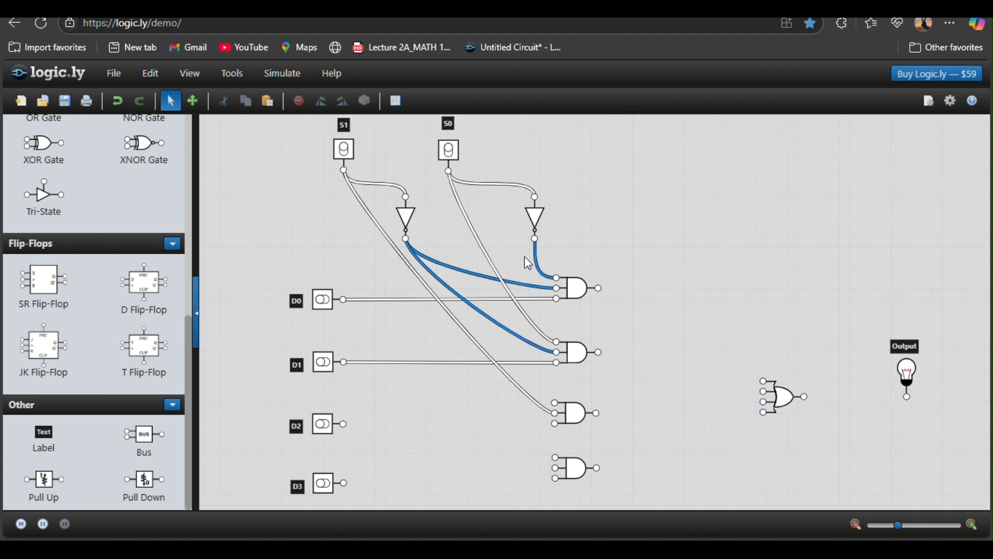
left_click_drag(534, 239, 556, 409)
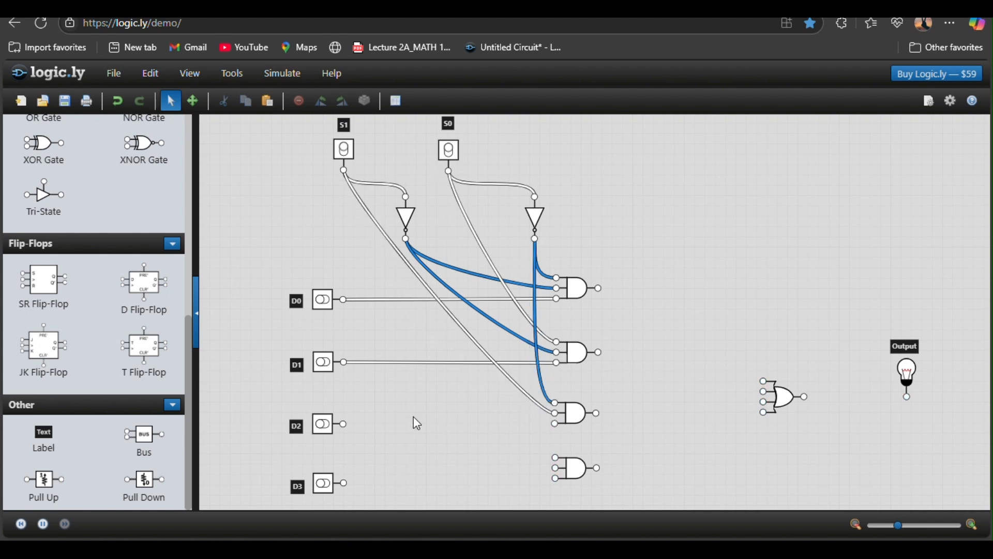
left_click_drag(344, 425, 555, 423)
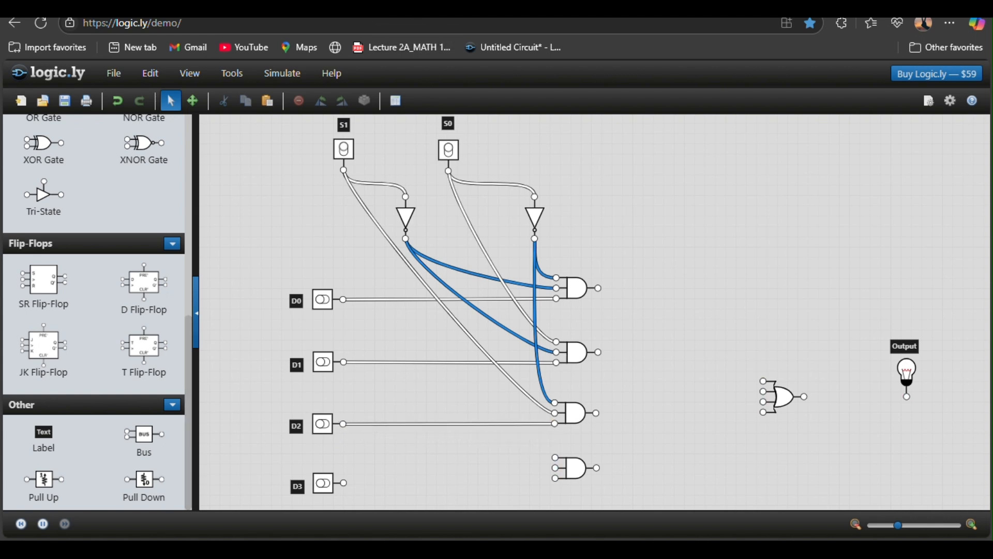
Step: Following the PDF's fourth term S1S0D3, wire S1, S0 and D3 to the fourth AND gate's middle, top and bottom inputs
left_click(258, 8)
left_click_drag(255, 304, 318, 304)
left_click(267, 346)
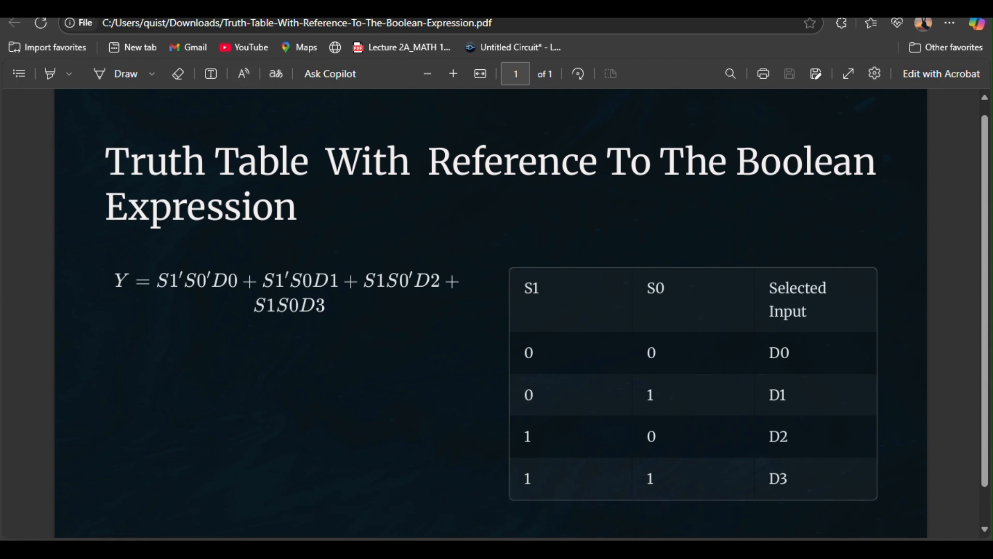
left_click(310, 7)
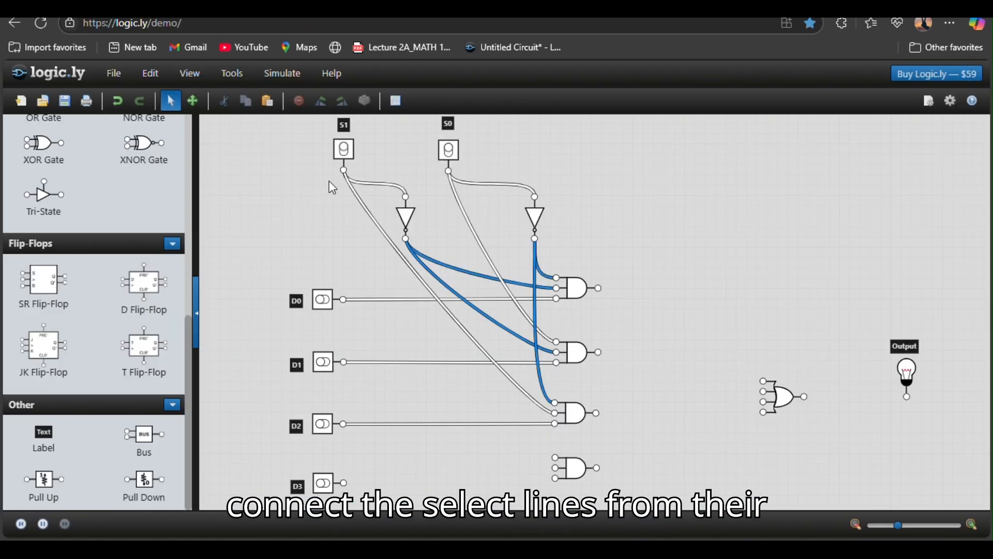
left_click_drag(344, 171, 558, 476)
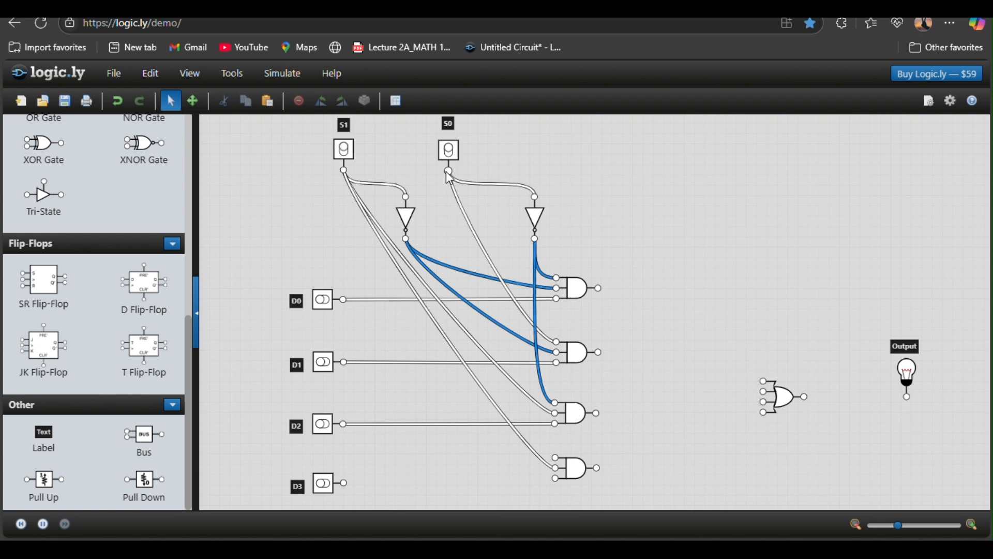
left_click_drag(449, 175, 555, 458)
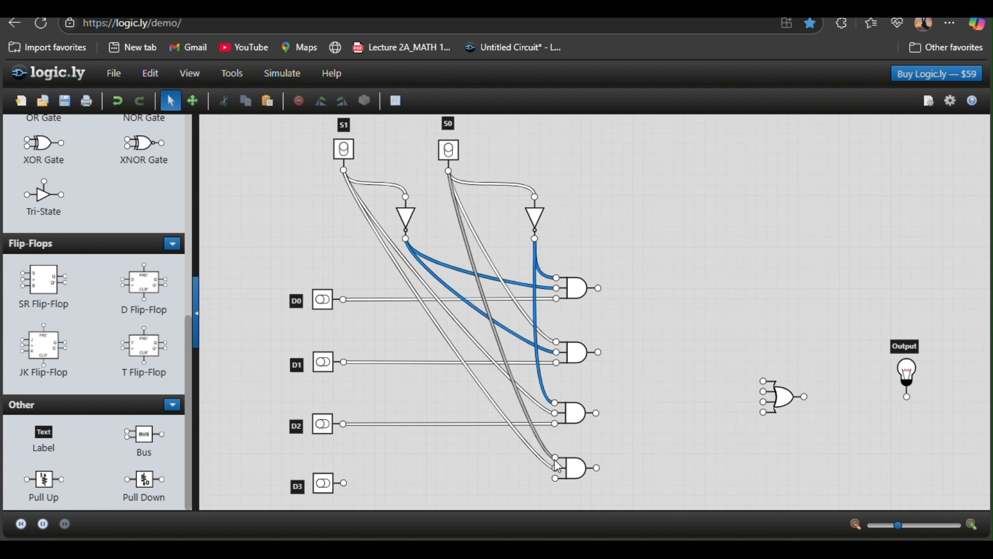
left_click_drag(344, 483, 556, 479)
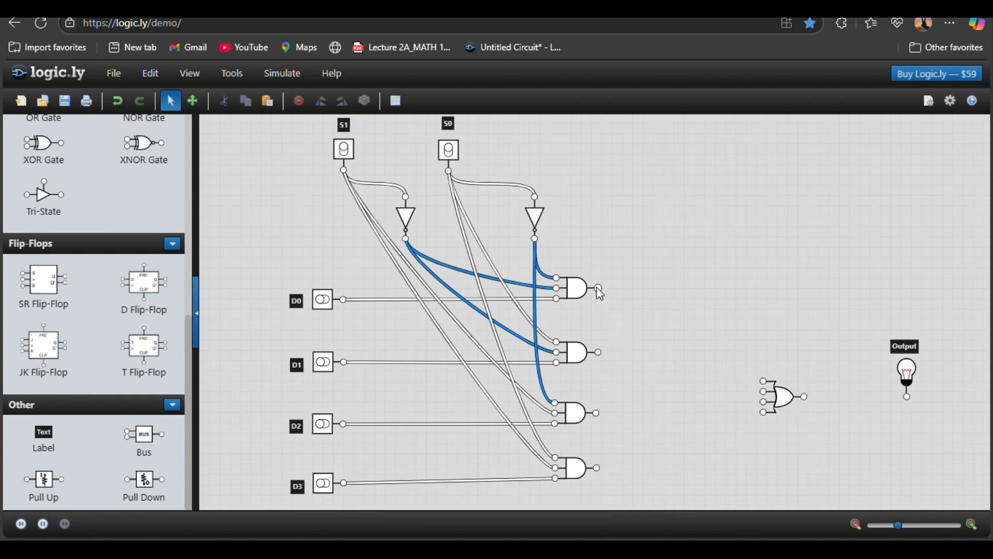
Step: Wire the four AND gate outputs in order to the OR gate's inputs and the OR gate's output to the light bulb
left_click_drag(598, 287, 763, 381)
left_click_drag(598, 353, 763, 392)
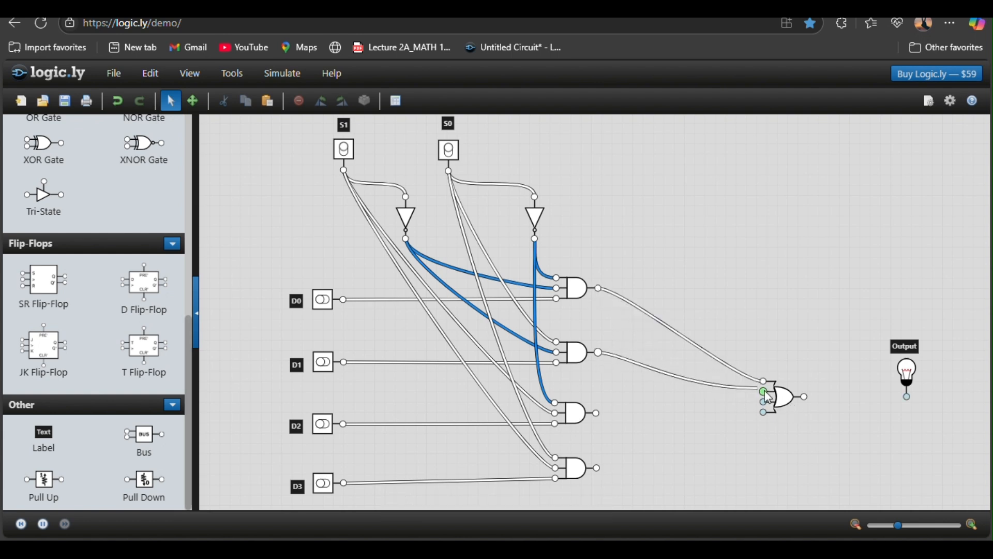
left_click_drag(596, 413, 764, 401)
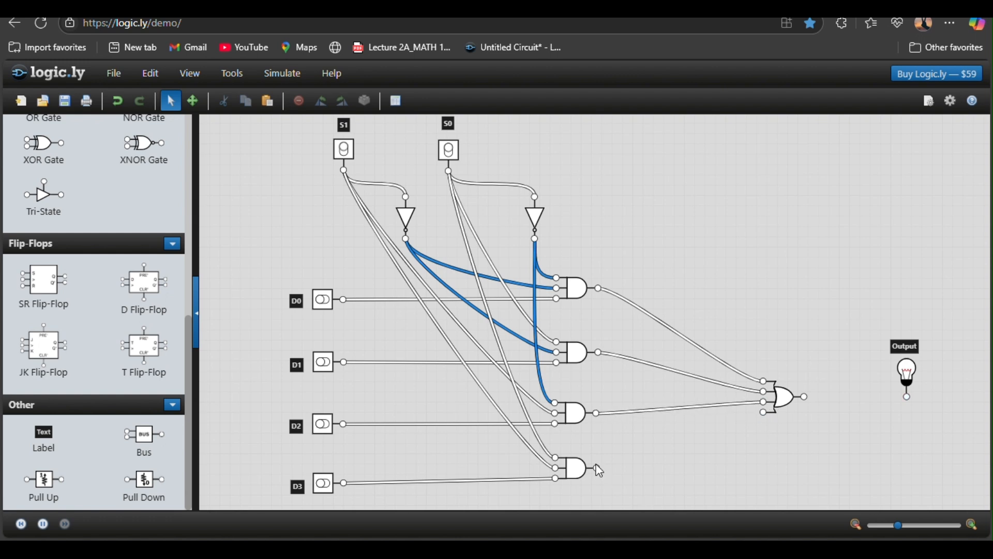
left_click_drag(597, 468, 764, 412)
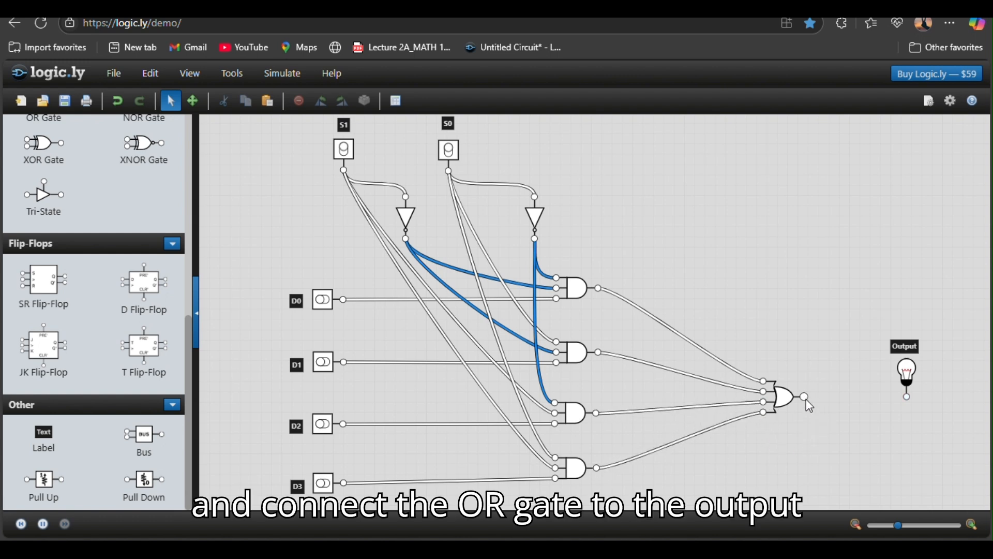
left_click_drag(866, 398, 906, 396)
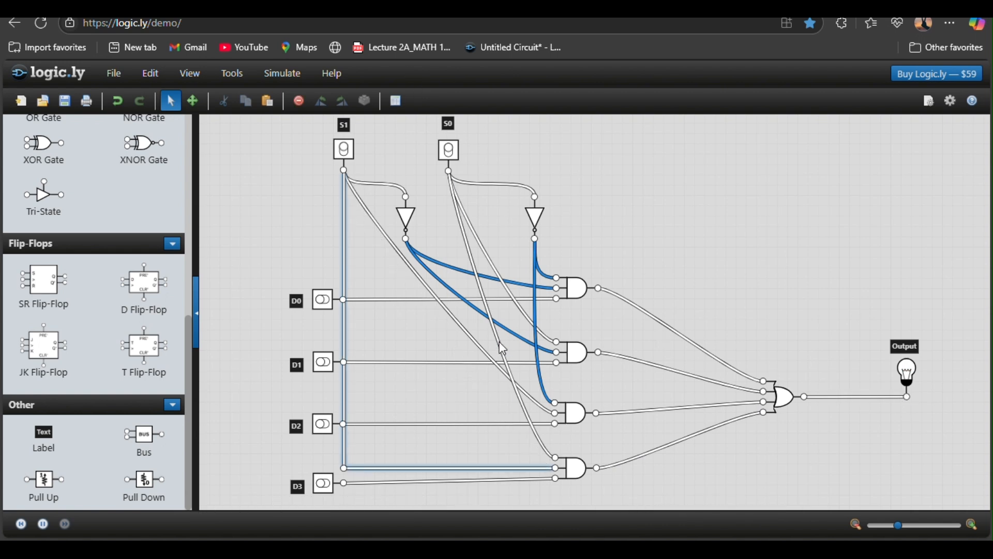
Step: Reroute the wires from S1, S0 and both inverters to the AND gates as right-angled vertical and horizontal runs
left_click_drag(501, 343, 449, 455)
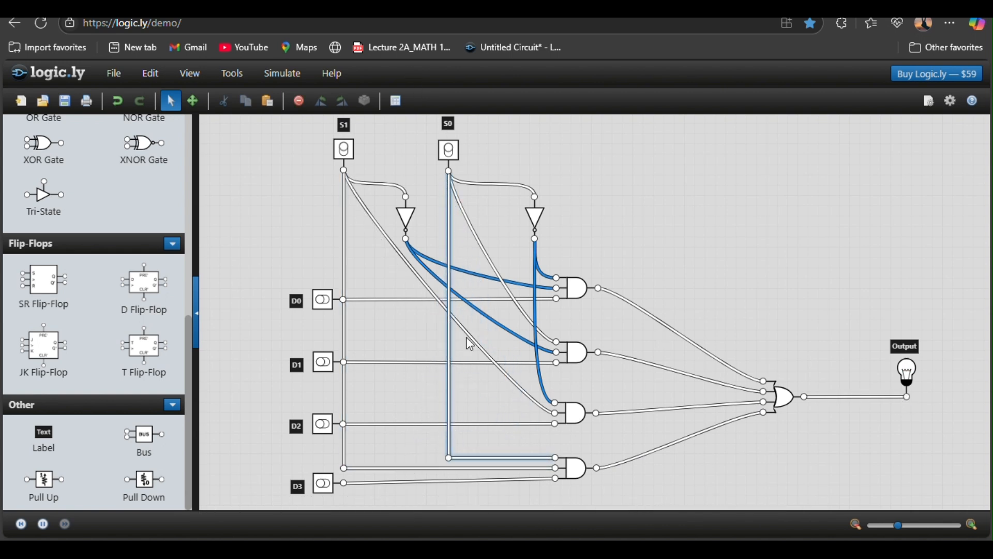
left_click_drag(466, 337, 346, 419)
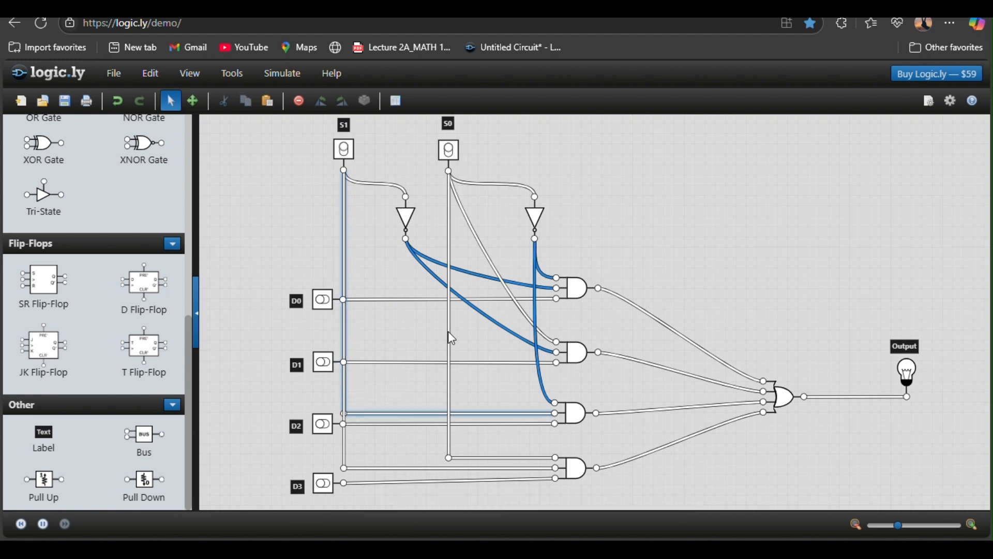
left_click_drag(467, 307, 406, 353)
left_click_drag(494, 270, 406, 288)
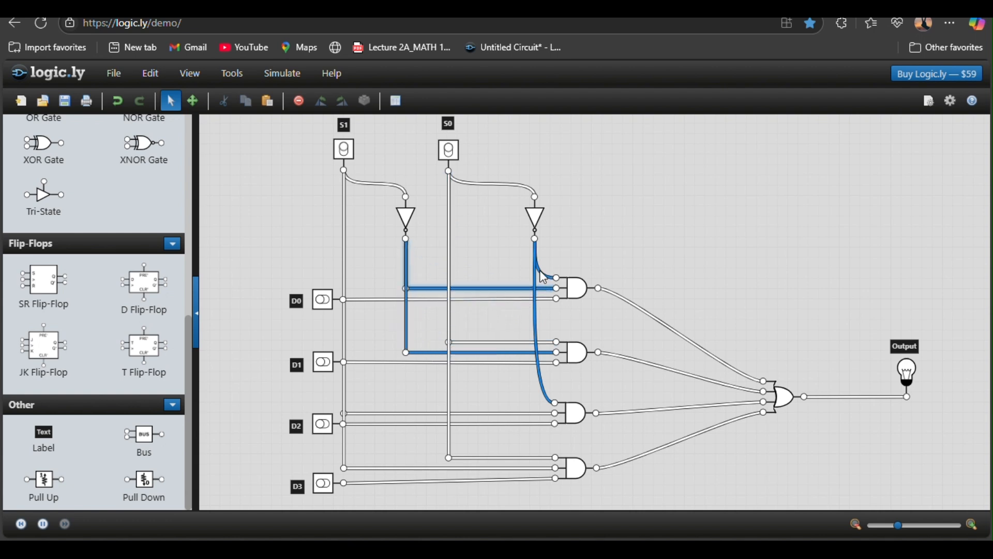
left_click_drag(543, 277, 555, 239)
left_click_drag(538, 363, 535, 402)
Step: Move the OR gate slightly up and square off its wires from the AND gates and the S1 and S0 wires to their inverters
left_click_drag(683, 333, 762, 288)
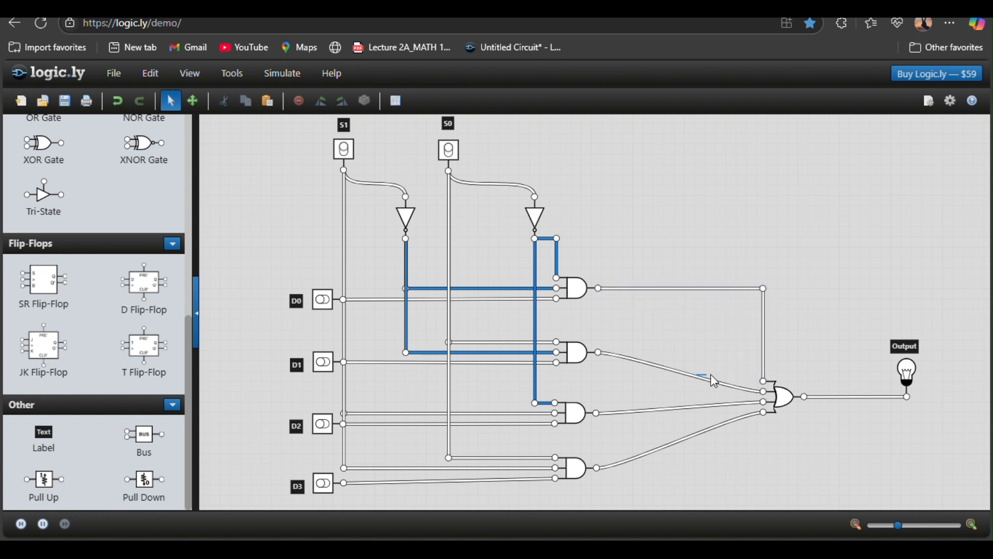
left_click_drag(714, 382, 686, 392)
mouse_move(688, 407)
left_mouse_down()
mouse_move(700, 424)
mouse_move(676, 415)
mouse_move(698, 398)
mouse_move(687, 401)
left_mouse_up()
left_click_drag(783, 398, 780, 382)
left_click(773, 415)
left_click_drag(683, 433, 761, 461)
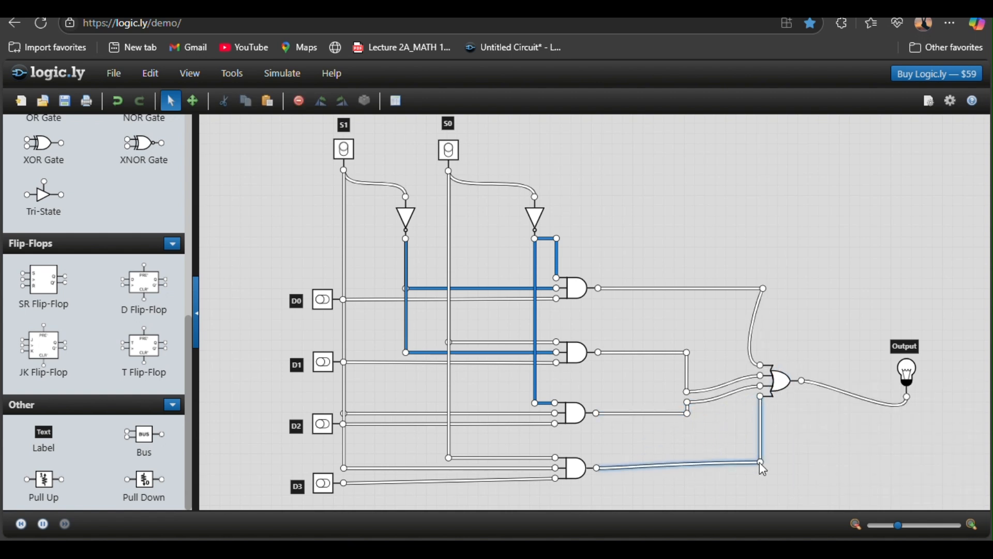
left_click_drag(763, 288, 760, 288)
left_click_drag(738, 395, 687, 386)
key("Delete")
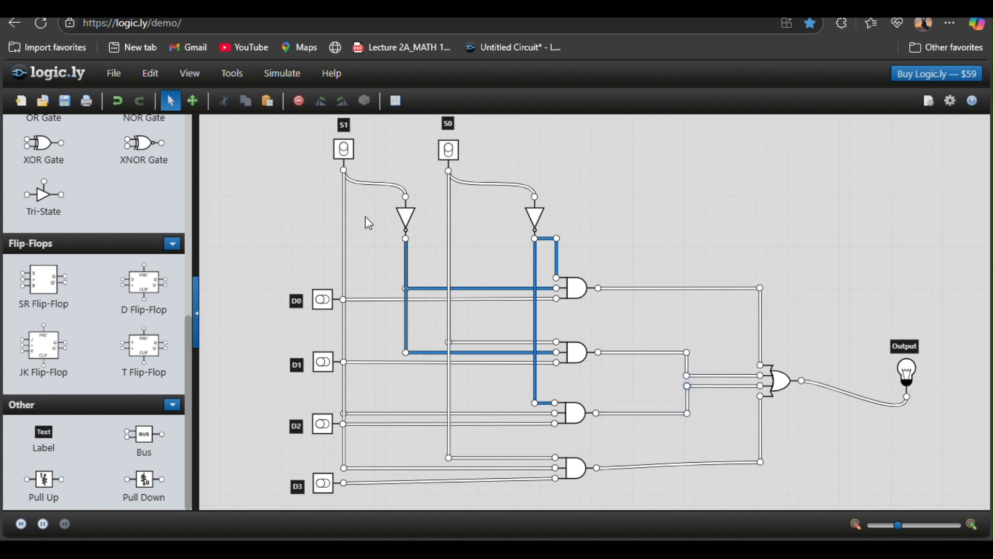
left_click_drag(399, 176, 406, 169)
left_click_drag(498, 183, 535, 170)
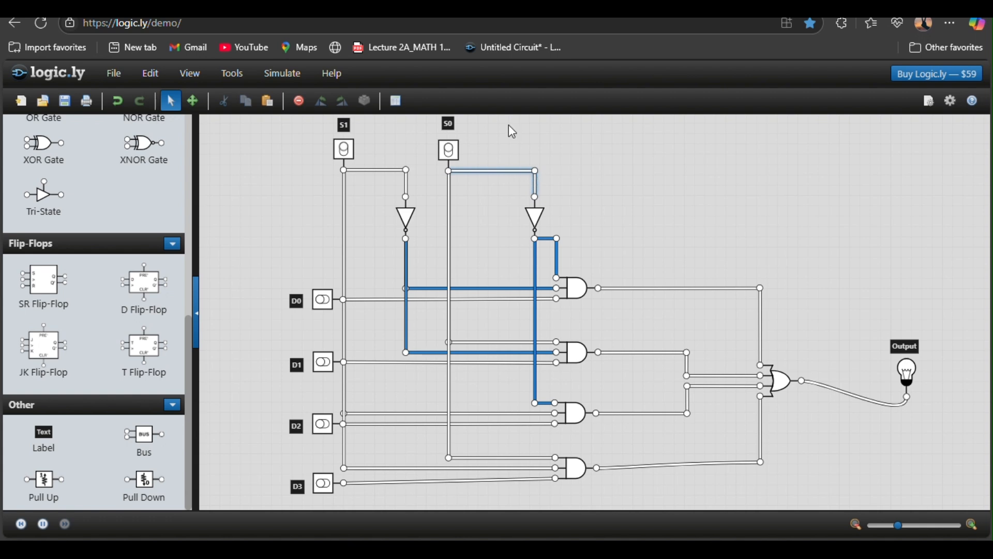
Step: Move the light bulb up to straighten the OR gate's output wire, and level the corner of the fourth AND gate's output wire
left_click(908, 375)
scroll(909, 376, "up", 3)
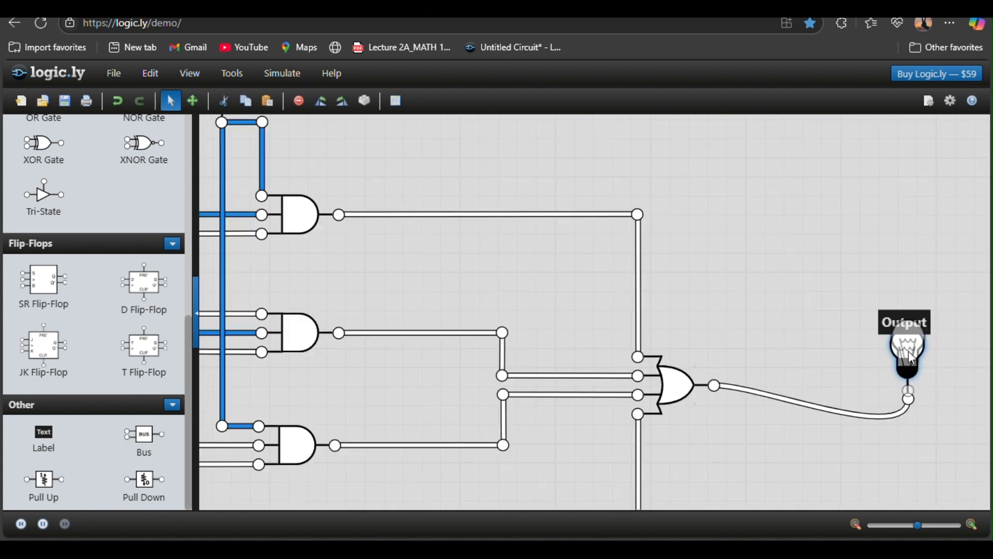
scroll(740, 280, "down", 3)
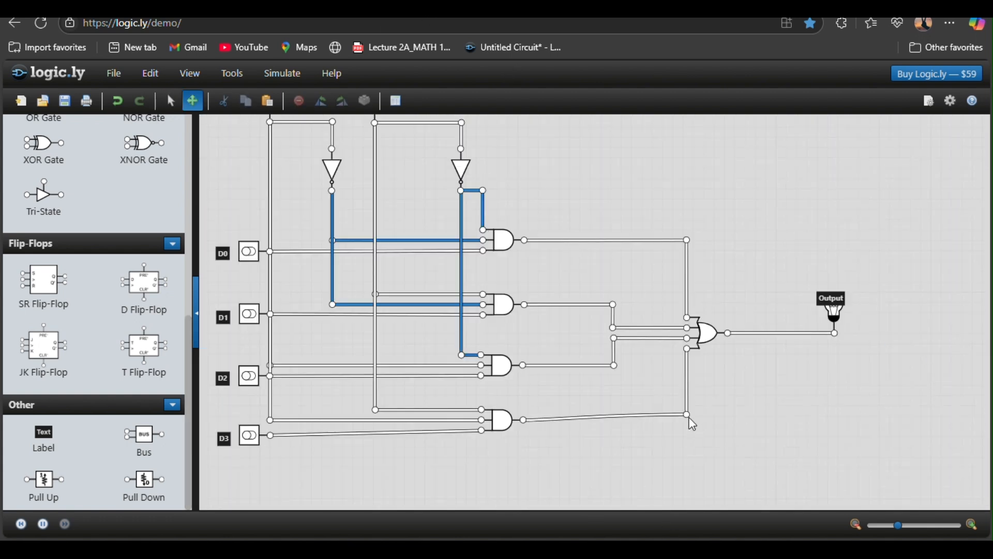
left_click_drag(686, 439, 686, 427)
left_click(633, 455)
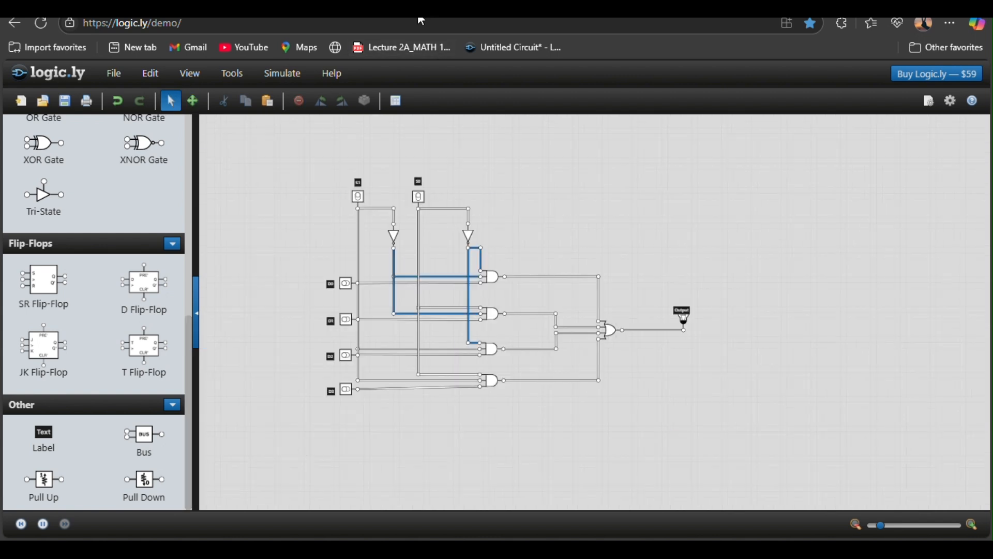
Step: Test the D0 path with S1 and S0 both off by switching D0 on and off again
scroll(385, 244, "up", 3)
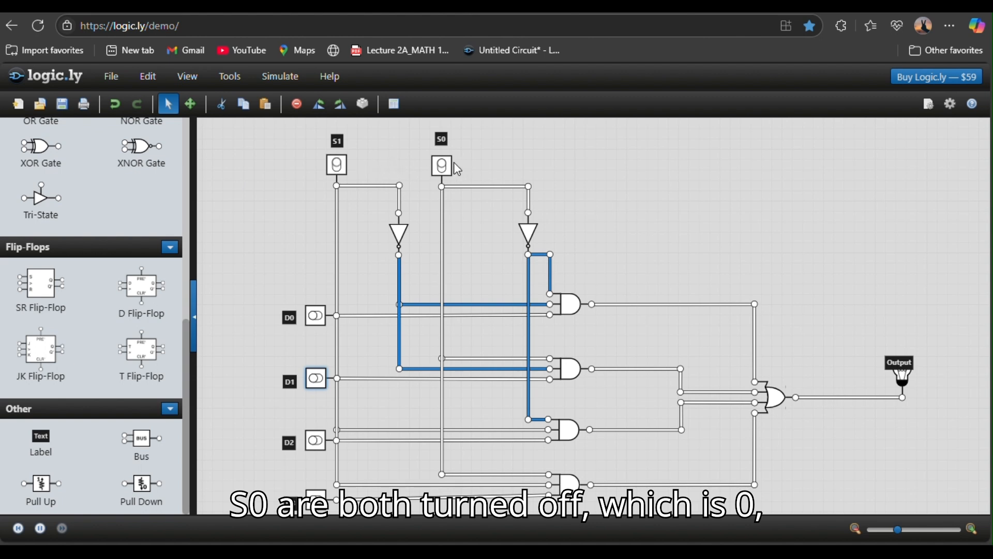
left_click(315, 318)
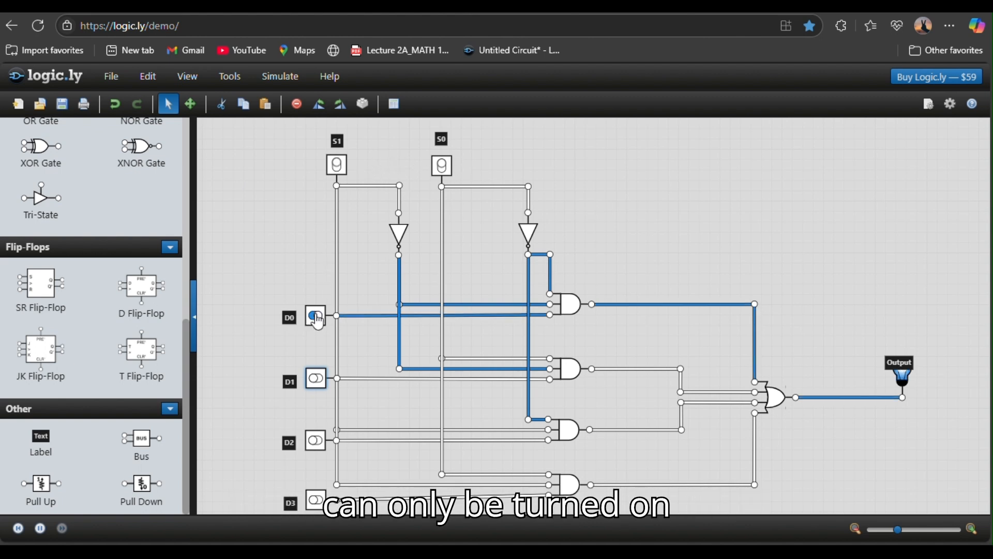
left_click(315, 317)
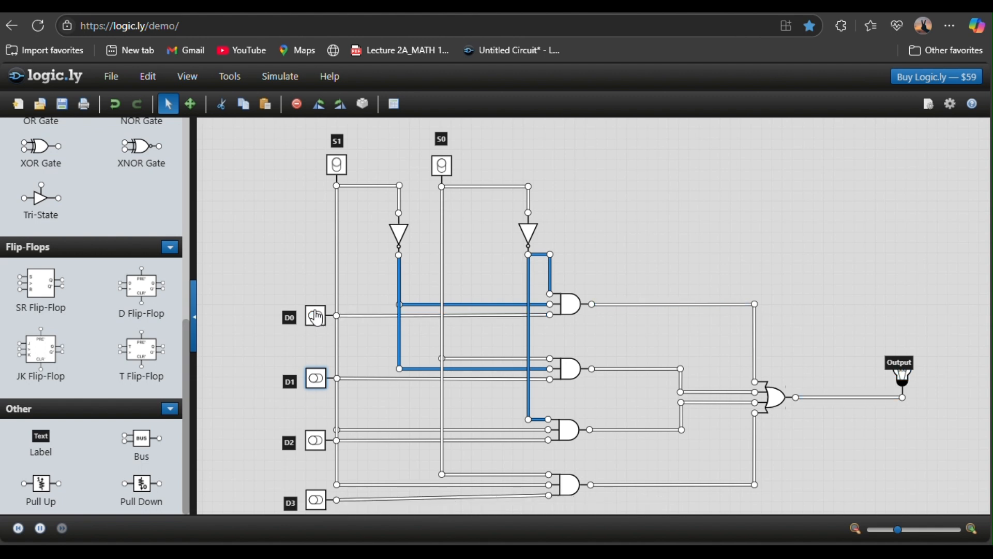
Step: Turn S1 on with S0 off and test the D2 path by switching D2 on and off again
left_click(337, 166)
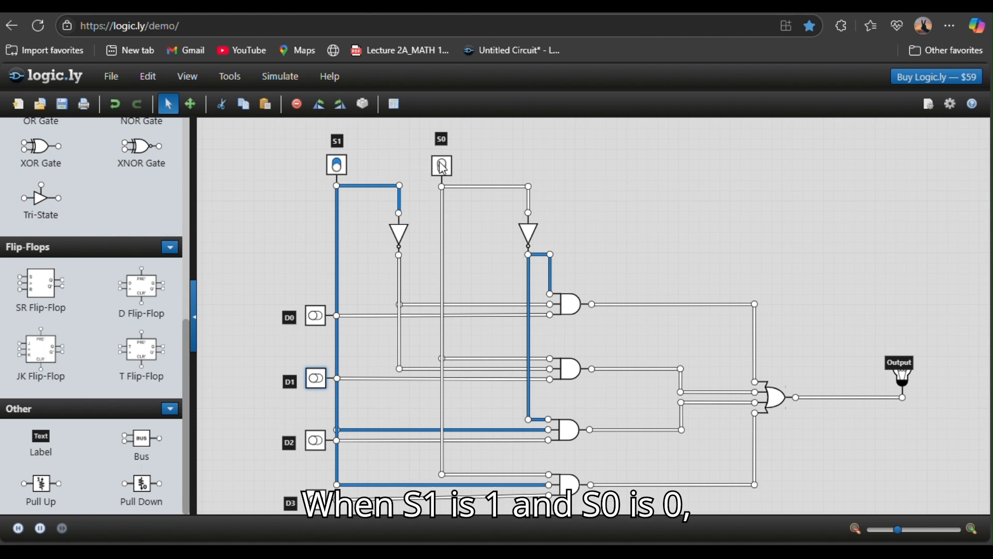
left_click(315, 440)
left_click(316, 442)
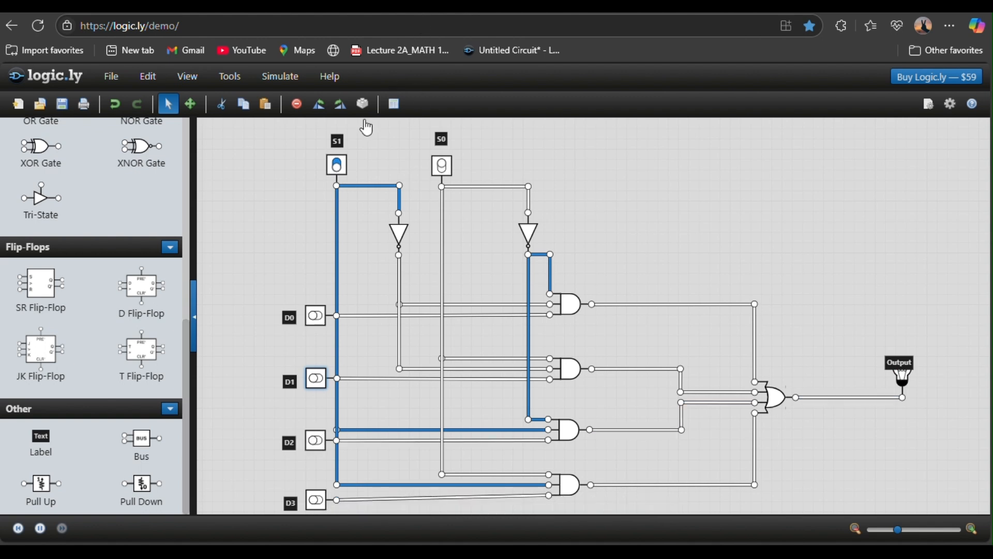
Step: Turn S1 off and S0 on, and test the D1 path by switching D1 on and off again
left_click(338, 166)
left_click(442, 167)
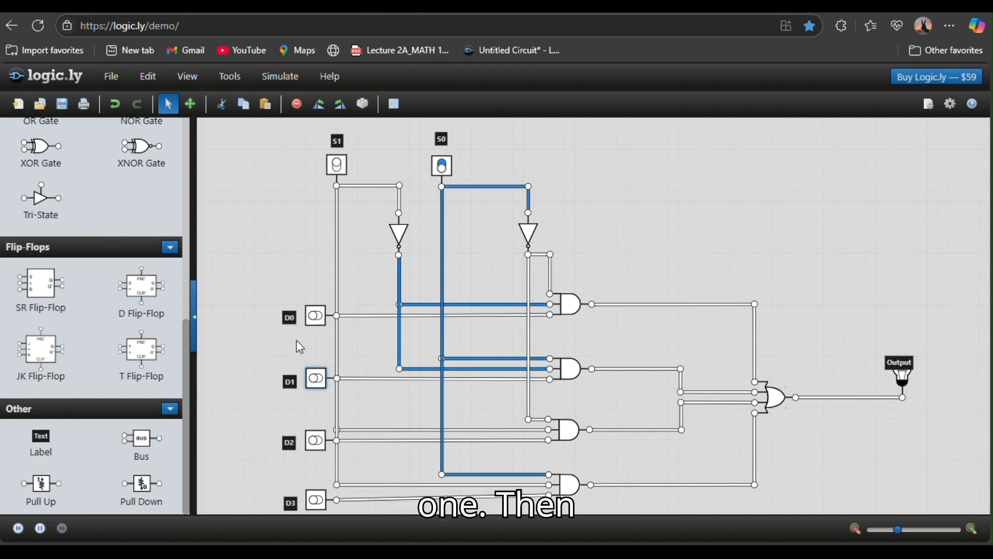
left_click(316, 378)
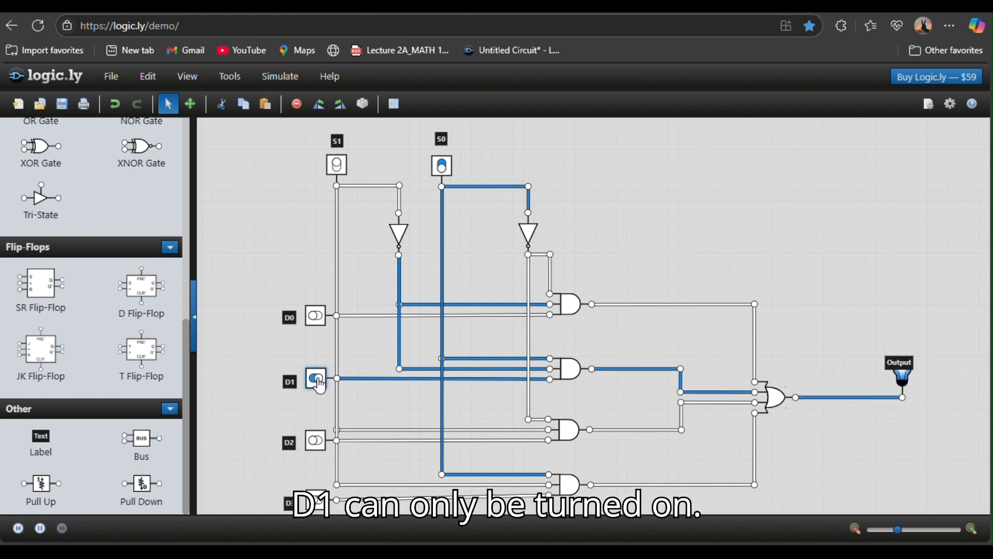
left_click(316, 379)
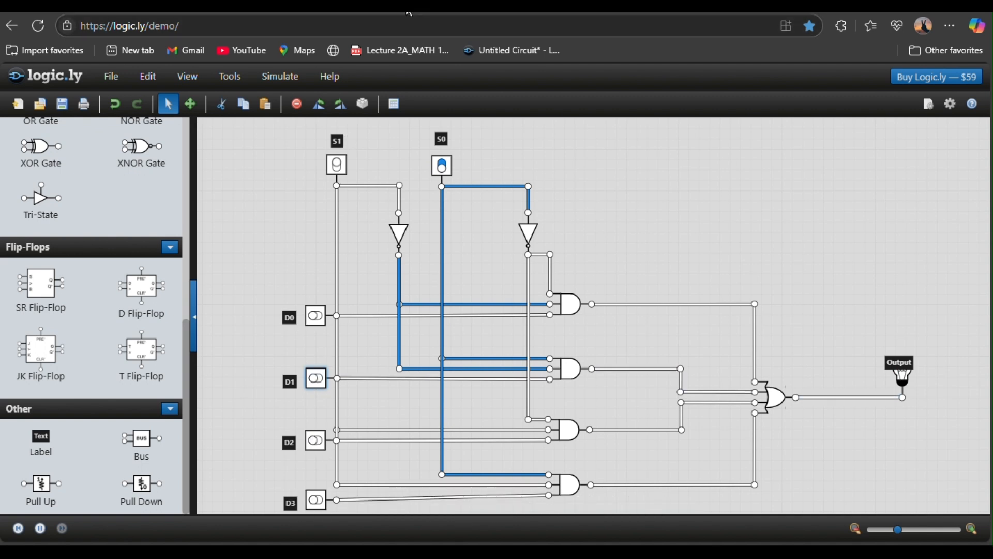